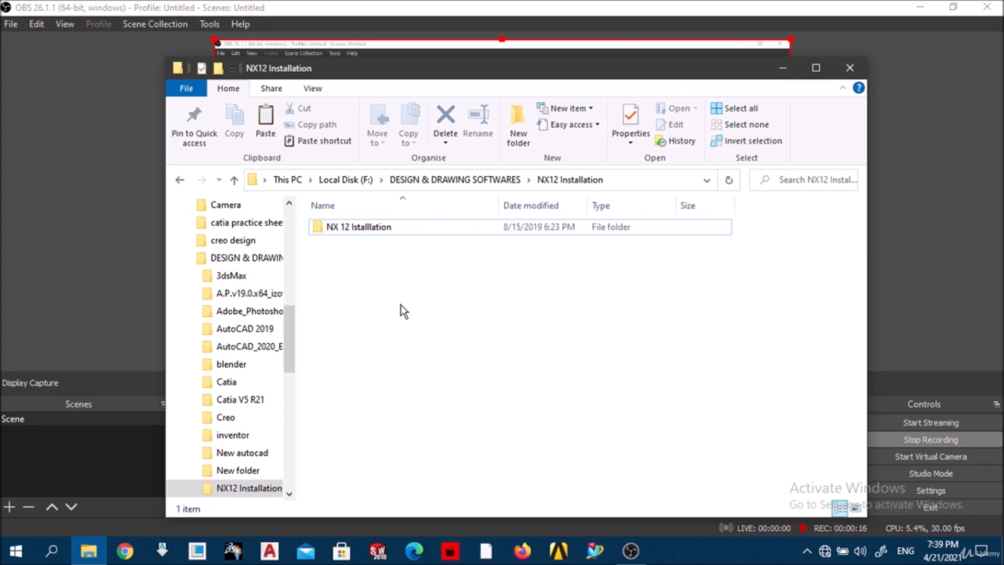
- Open the "NX 12 Istalllation" folder inside NX12 Installation
left_click(364, 232)
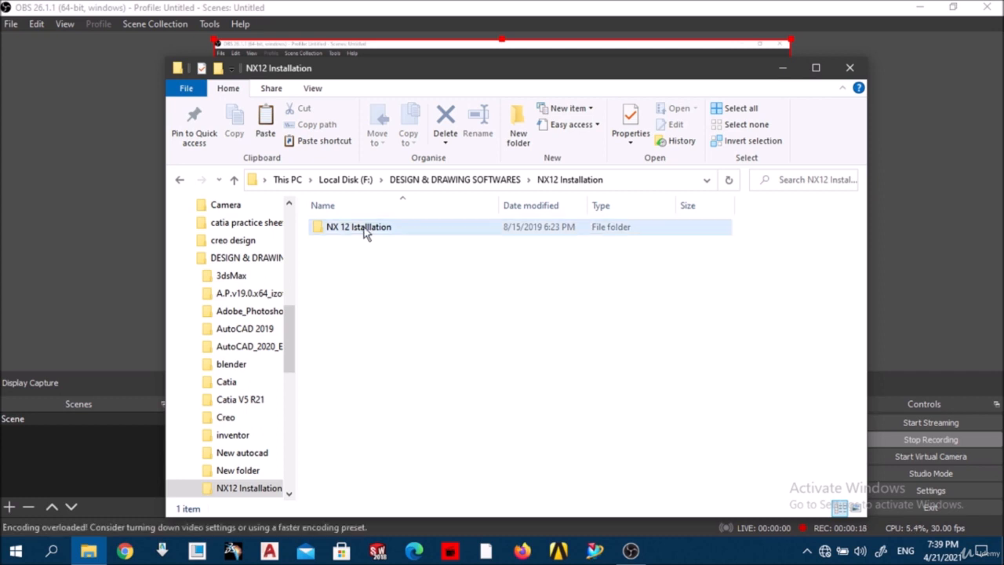
left_click(345, 241)
double_click(396, 230)
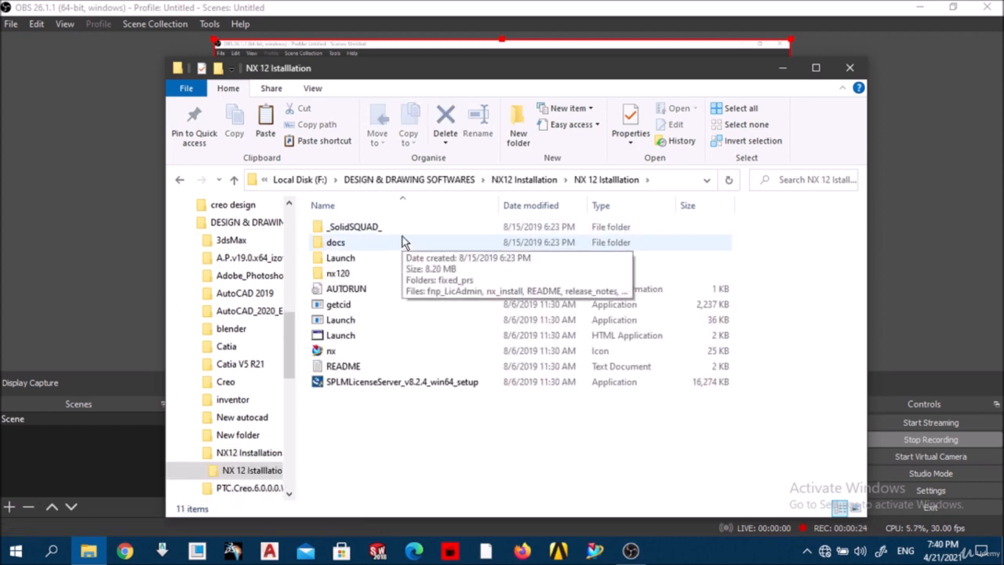
right_click(382, 416)
left_click(431, 275)
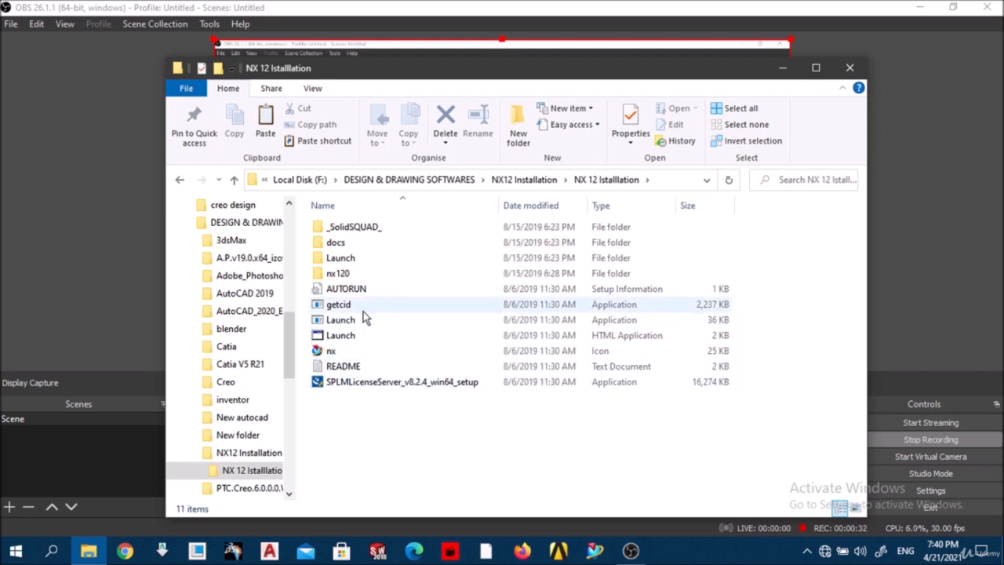
- Open the nx120 folder and launch the setup application for Siemens NX 12.0
double_click(339, 273)
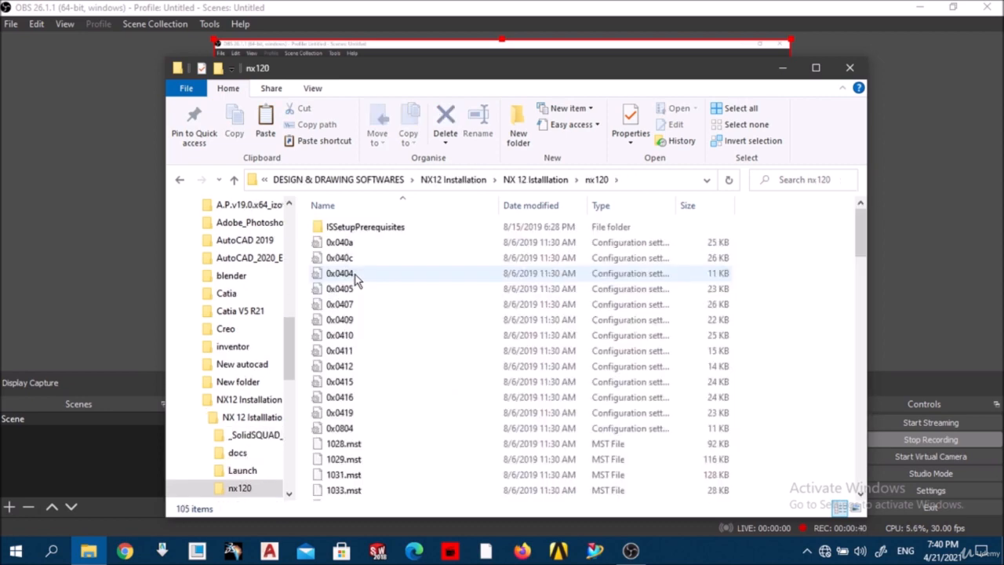
scroll(444, 309, "down", 10)
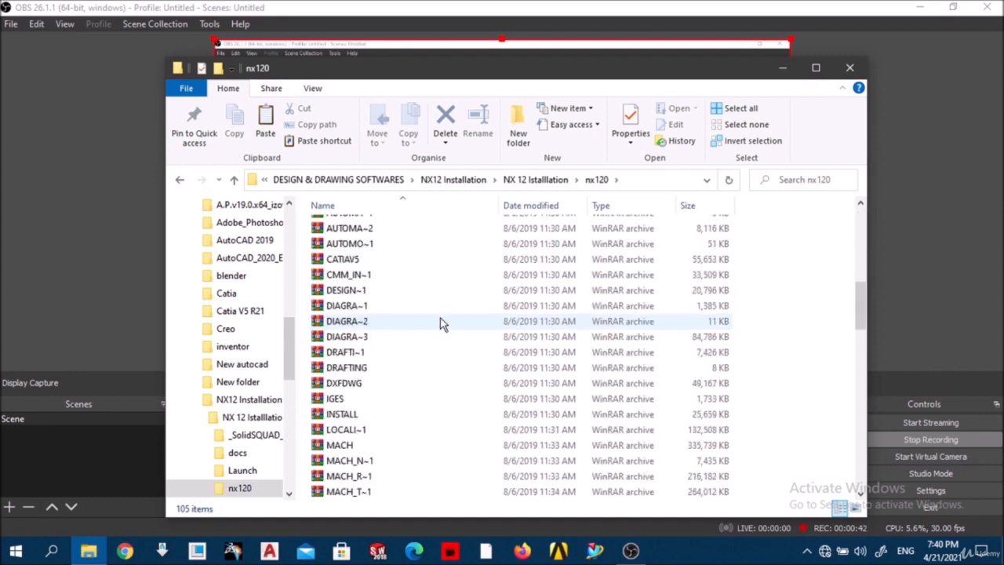
scroll(441, 325, "down", 14)
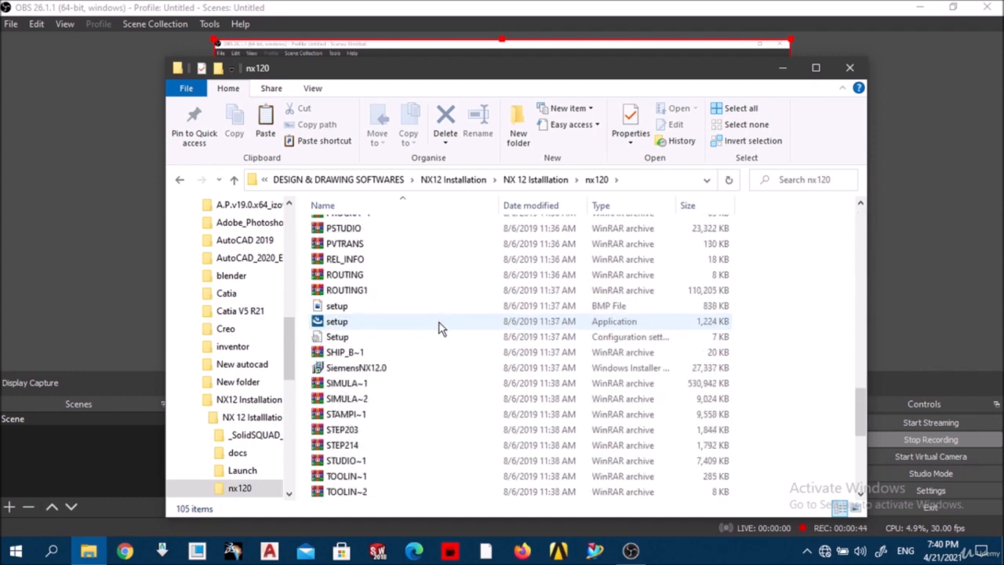
scroll(439, 327, "down", 2)
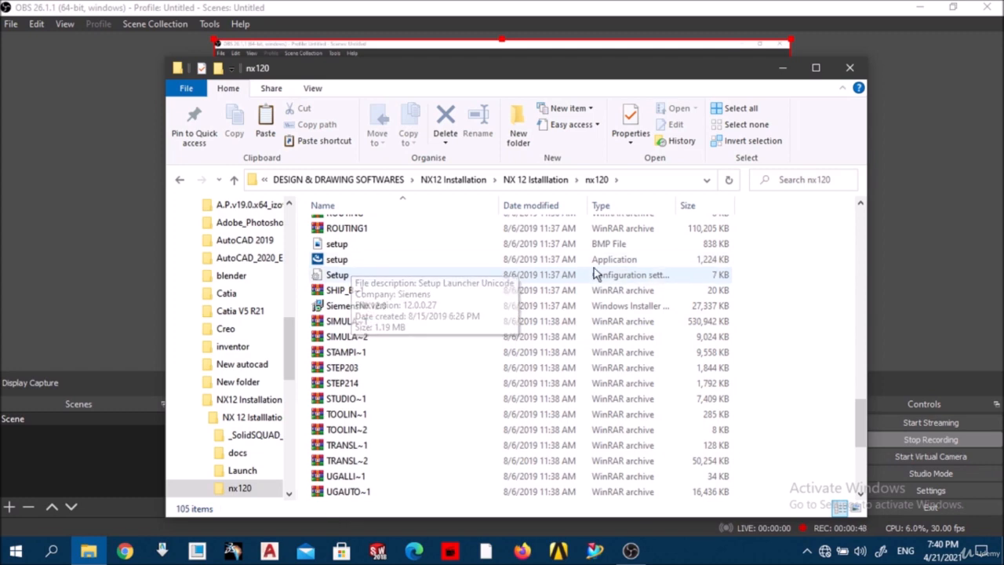
double_click(348, 262)
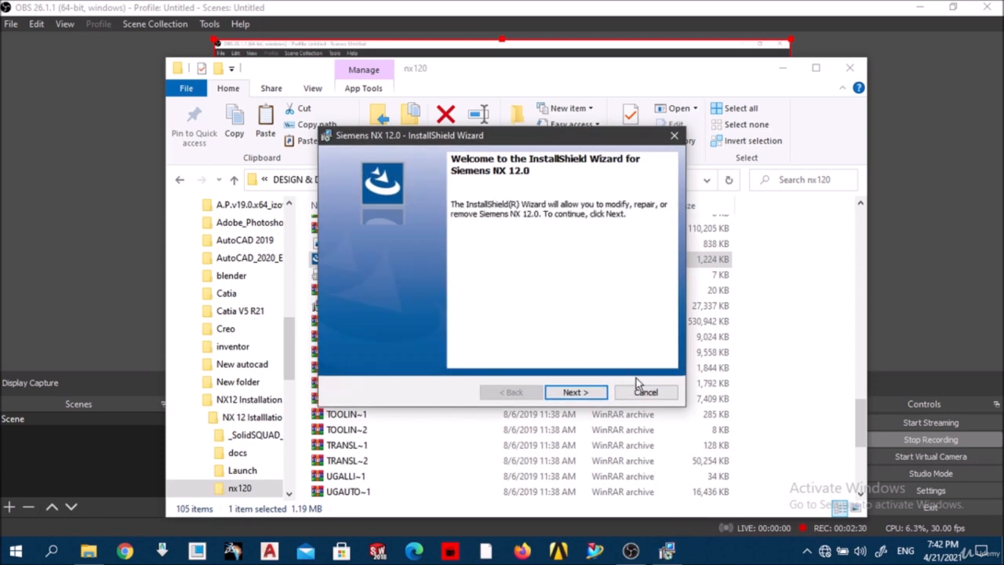
- Advance the installation wizard with the Modify option, review the Custom Setup features, and continue with the feature selection as is
left_click(577, 394)
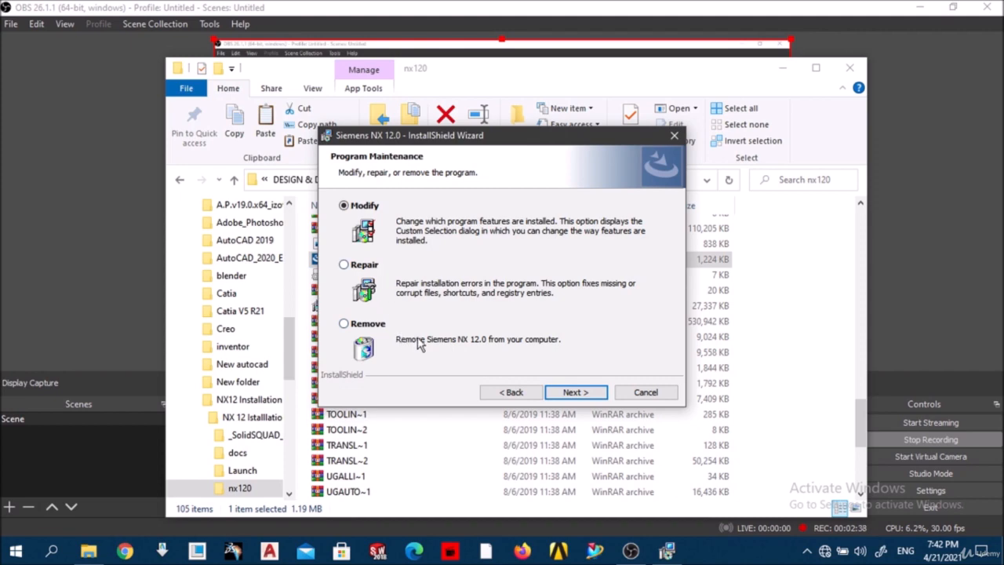
left_click(575, 395)
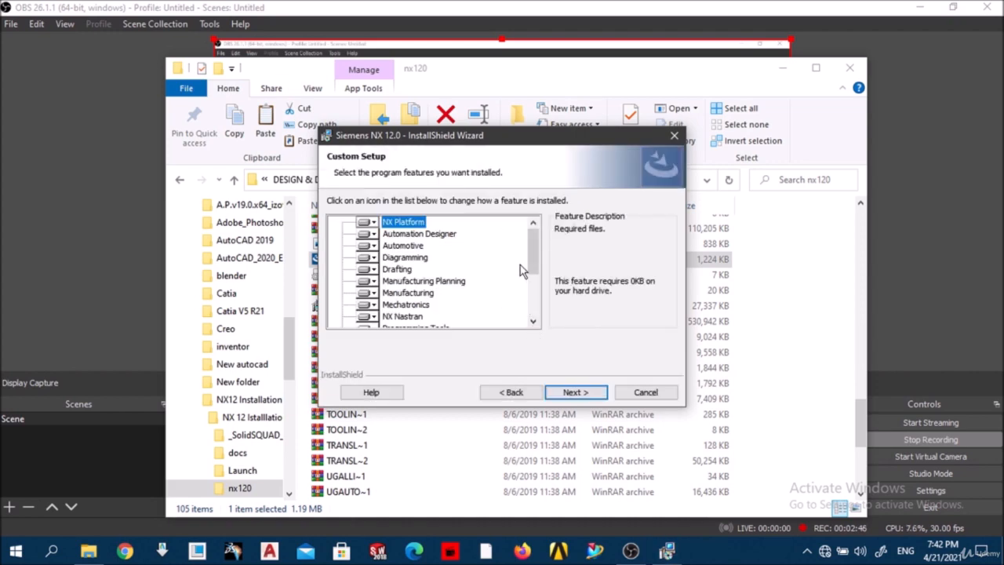
mouse_move(531, 248)
left_mouse_down()
mouse_move(536, 300)
mouse_move(534, 236)
left_mouse_up()
left_click(369, 226)
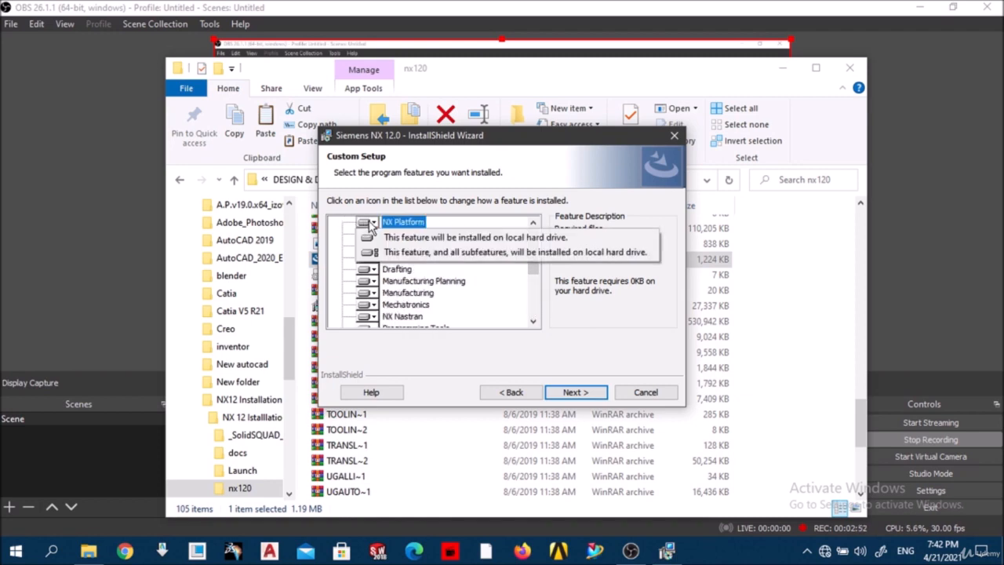
left_click(369, 222)
left_click(370, 224)
scroll(531, 278, "down", 3)
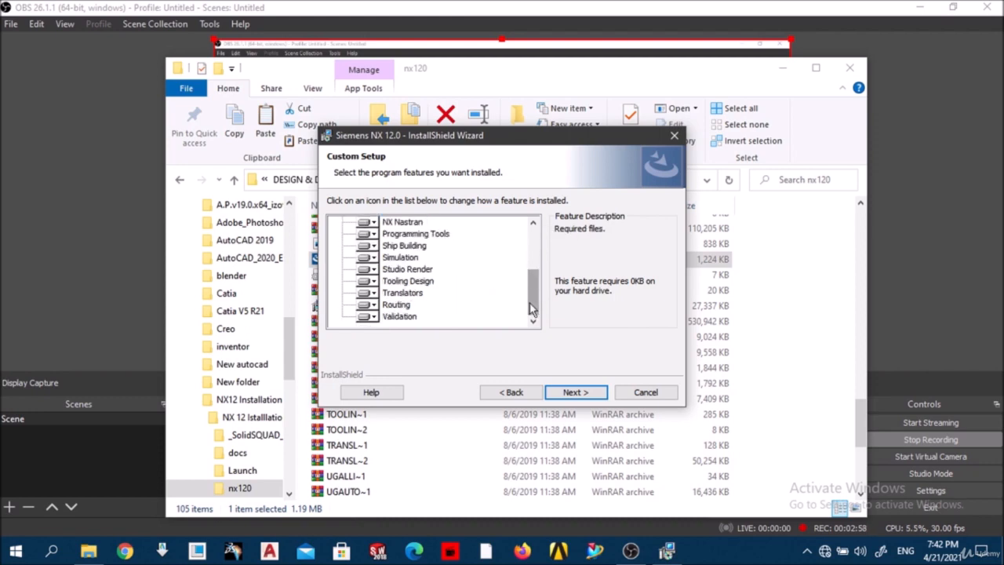
left_click_drag(536, 298, 529, 250)
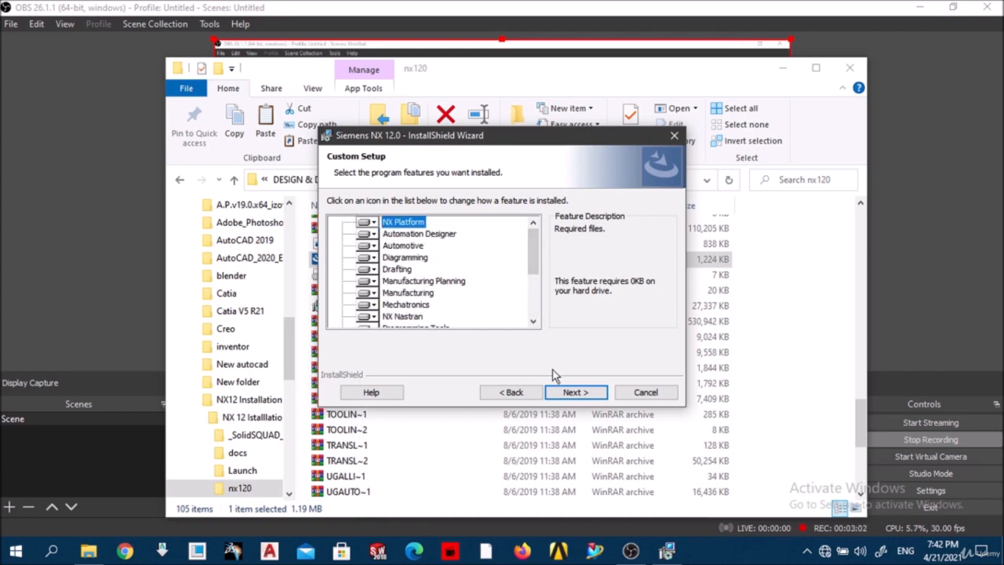
left_click(576, 392)
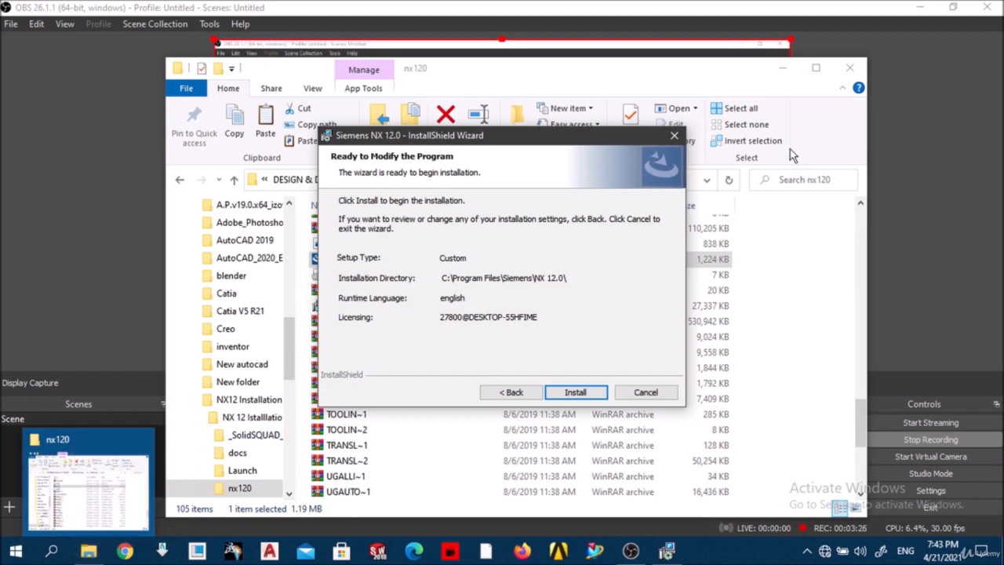
- Minimize the File Explorer and OBS windows and move the installation wizard away from the desktop icons
left_click(777, 68)
left_click(782, 68)
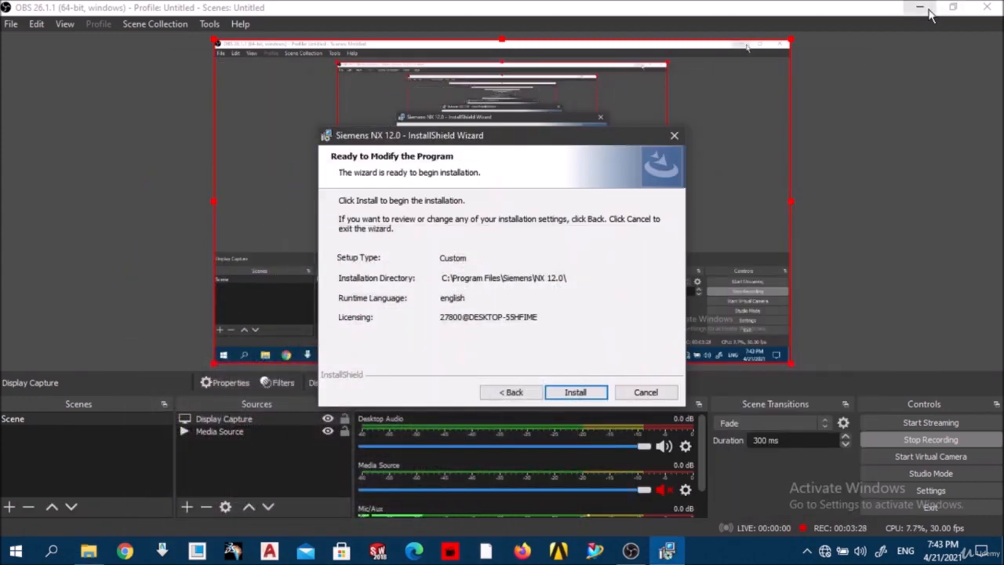
left_click(927, 11)
left_click(922, 11)
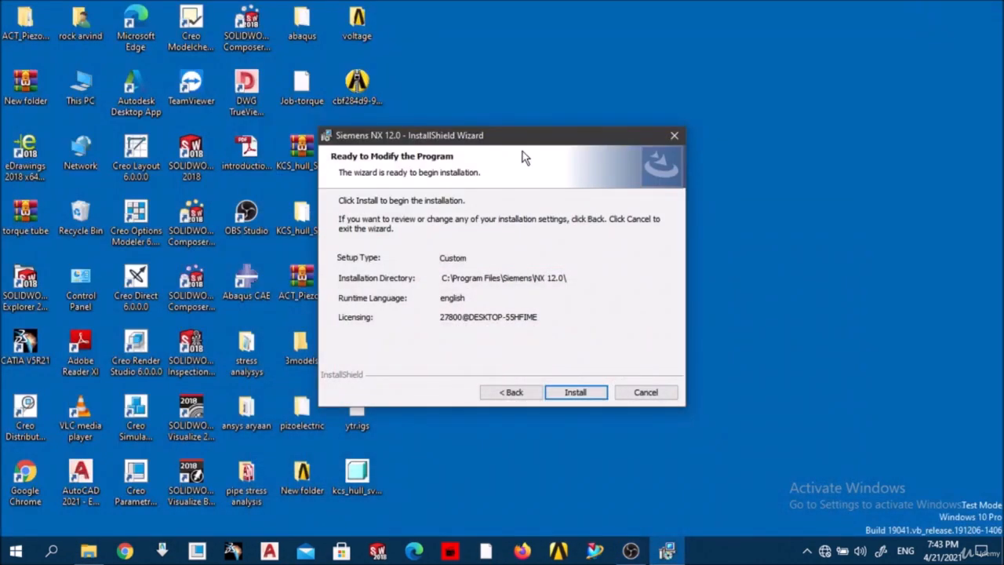
left_click_drag(528, 143, 699, 94)
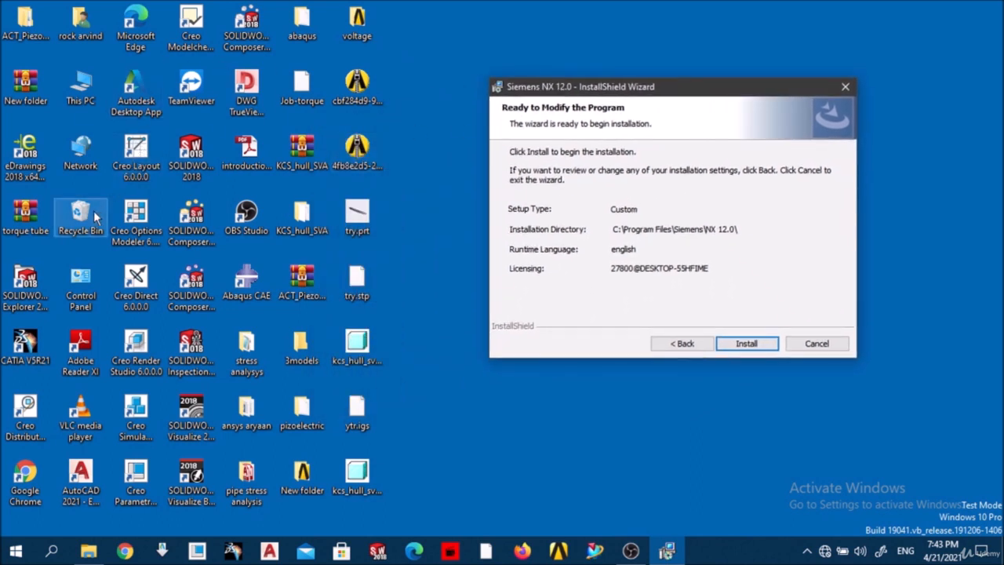
- Open the properties of This PC and place them beside the wizard to compare the device name with the Licensing entry
left_click(88, 98)
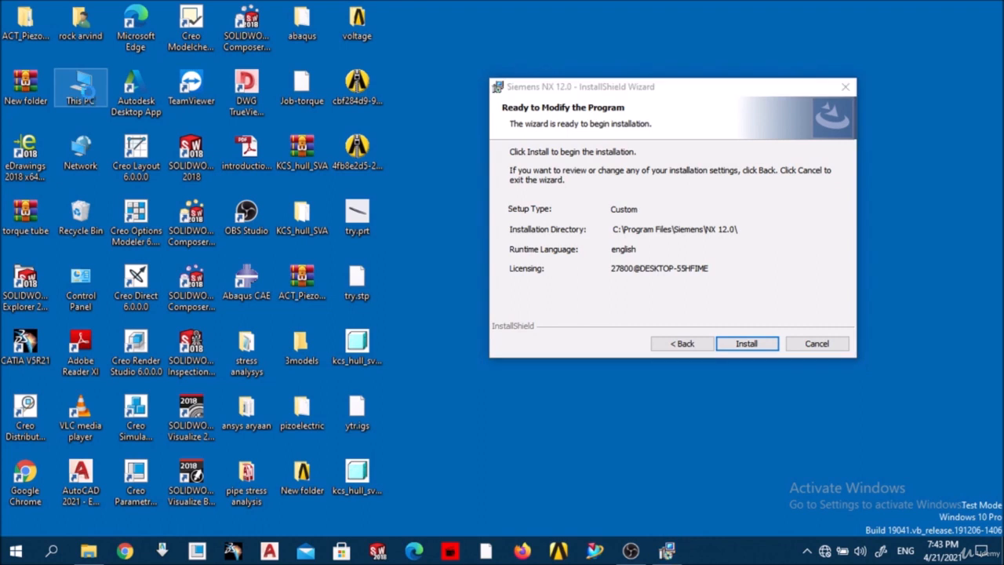
right_click(90, 94)
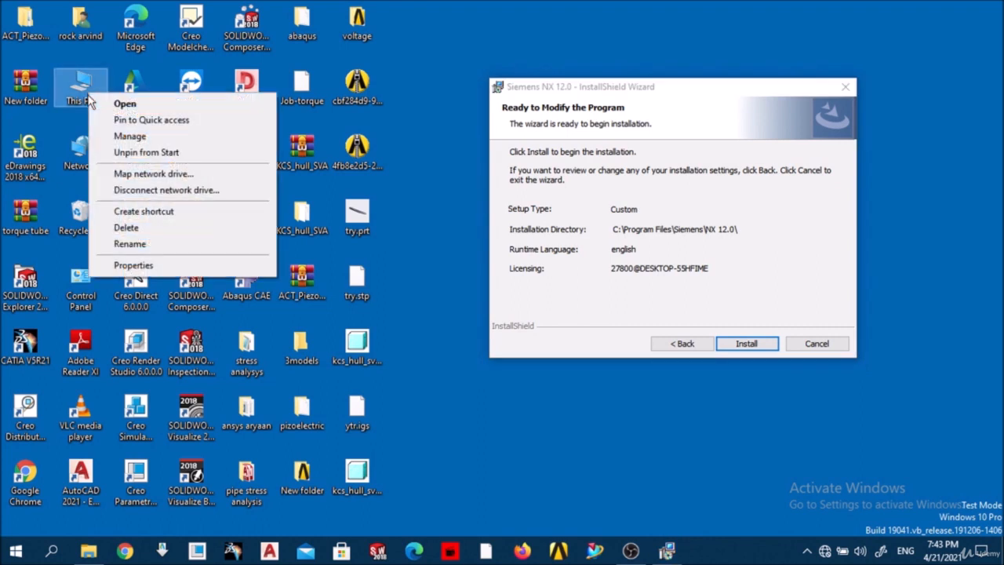
left_click(132, 265)
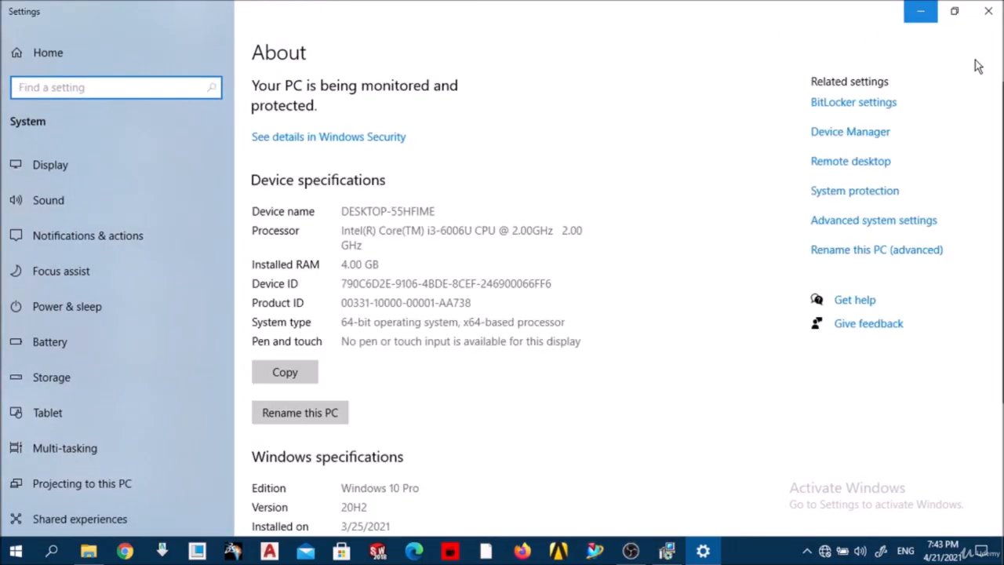
left_click(954, 11)
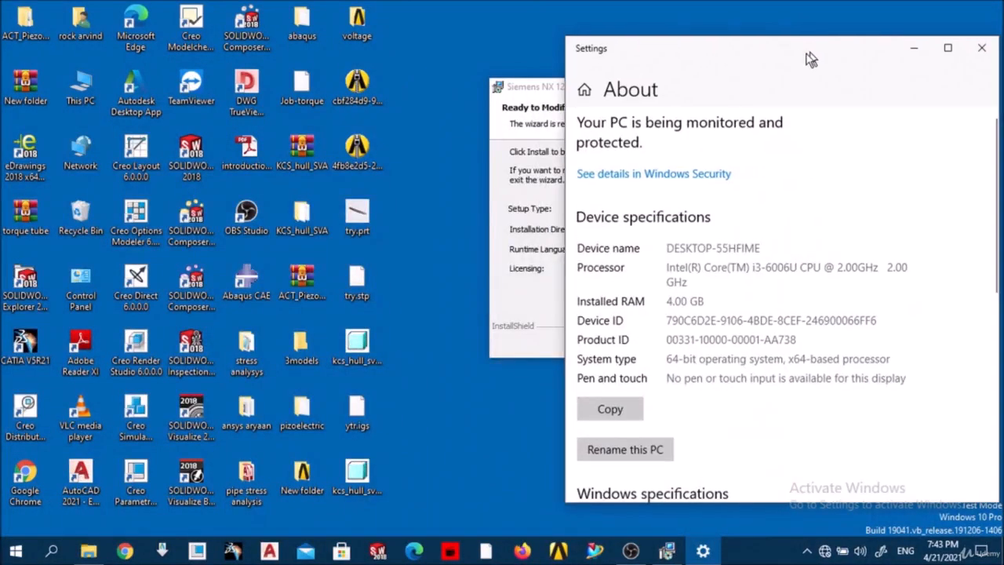
left_click_drag(808, 58, 350, 41)
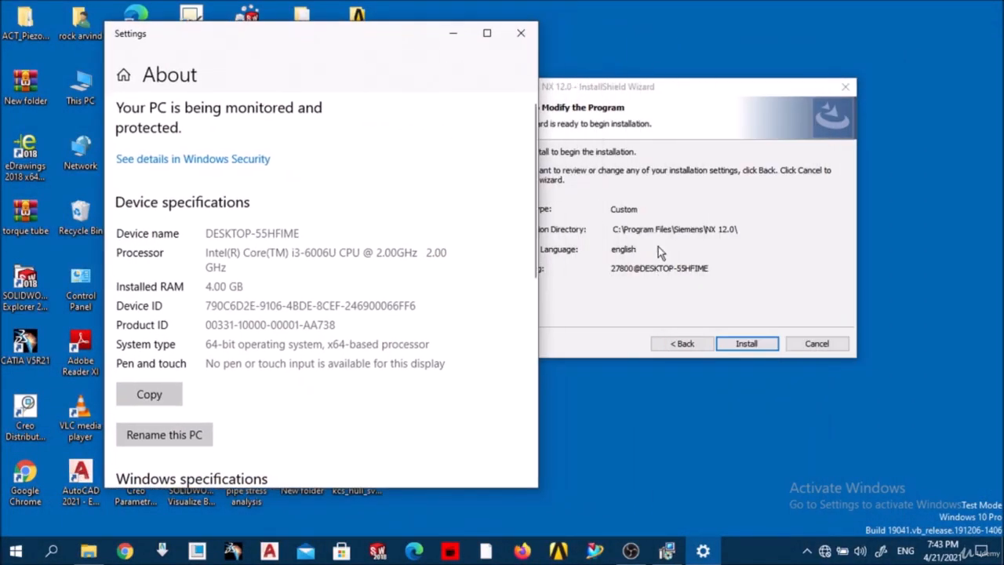
left_click_drag(683, 86, 769, 61)
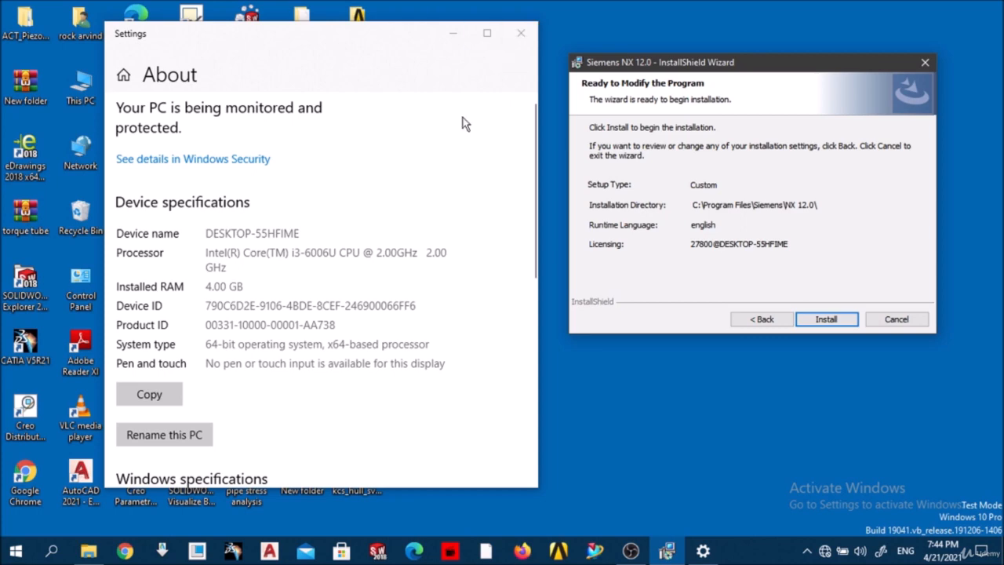
- Close the PC's About window and start the Siemens NX 12.0 installation, moving the wizard nearer the middle of the desktop
left_click(520, 33)
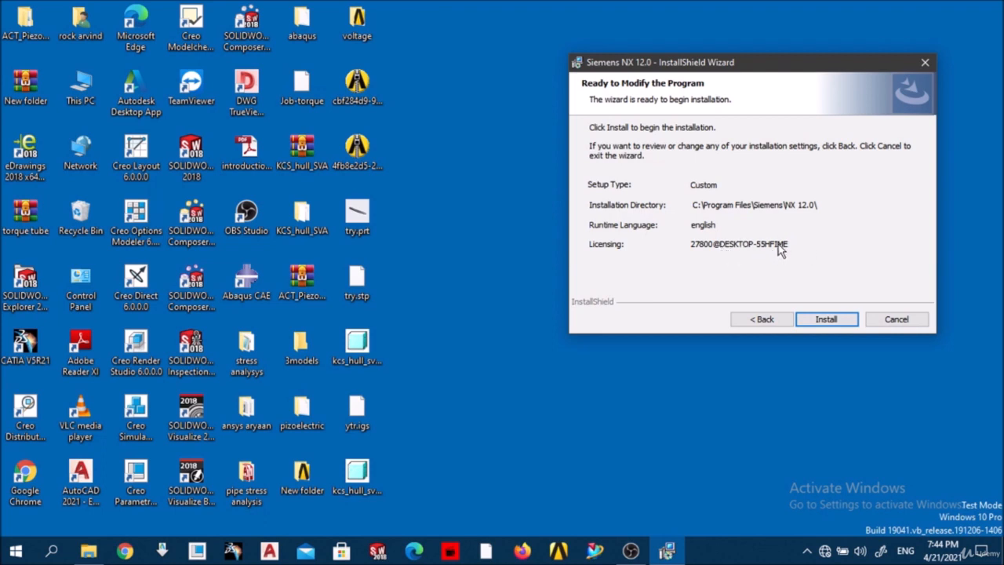
left_click(830, 321)
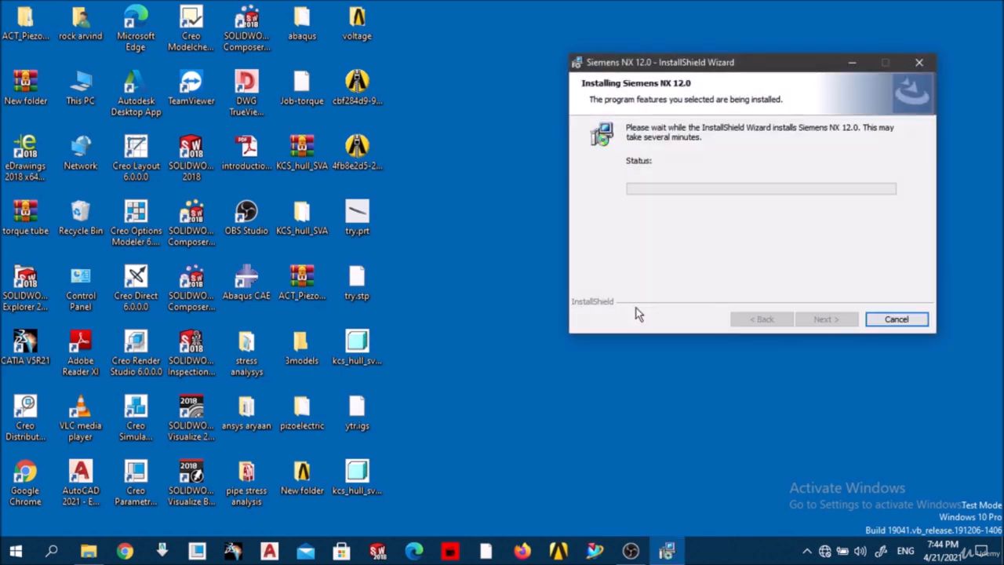
left_click_drag(739, 67, 532, 72)
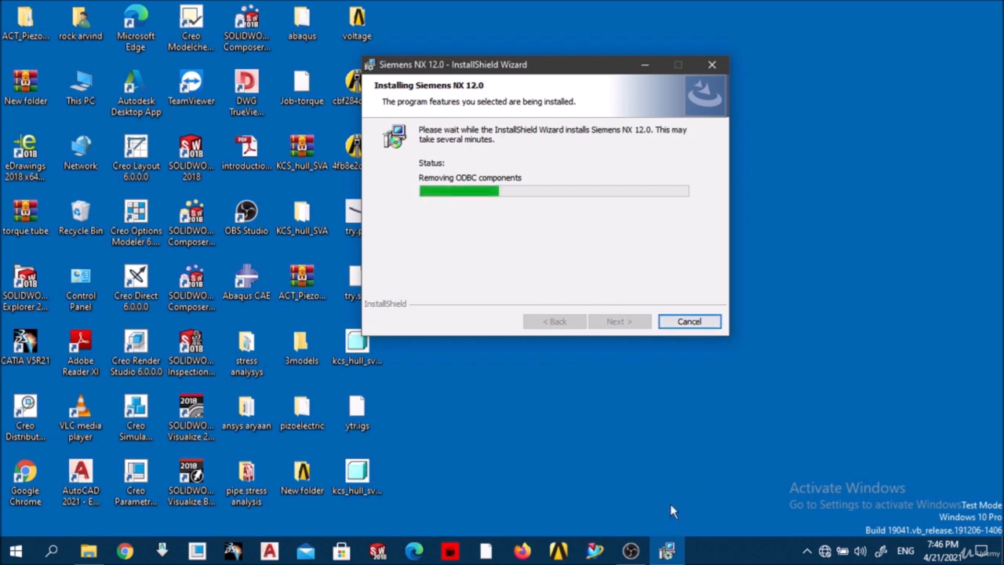
- Cancel the running Siemens NX 12.0 installation and confirm the cancellation
left_click(691, 324)
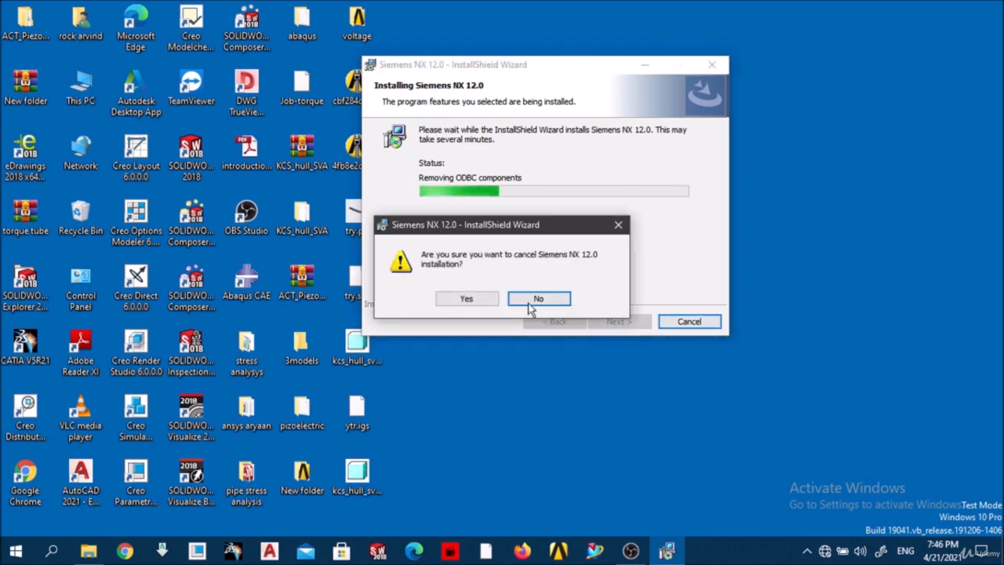
left_click(466, 299)
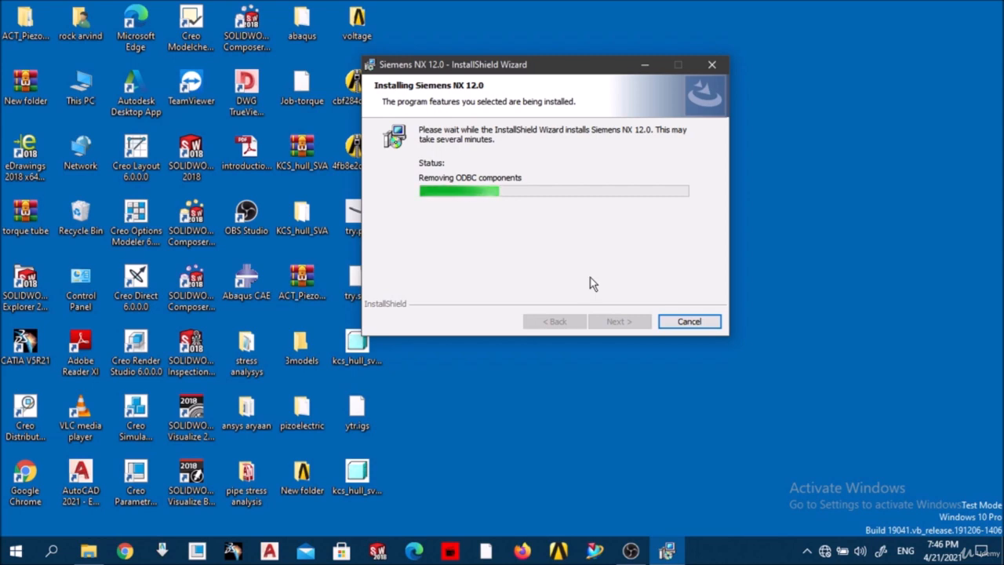
right_click(792, 174)
left_click(819, 221)
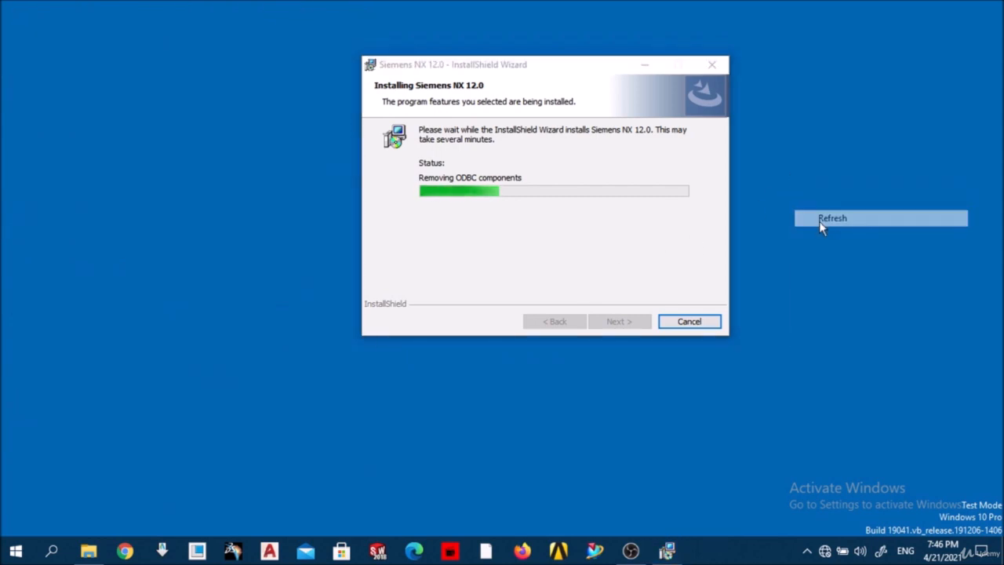
right_click(791, 128)
left_click(836, 171)
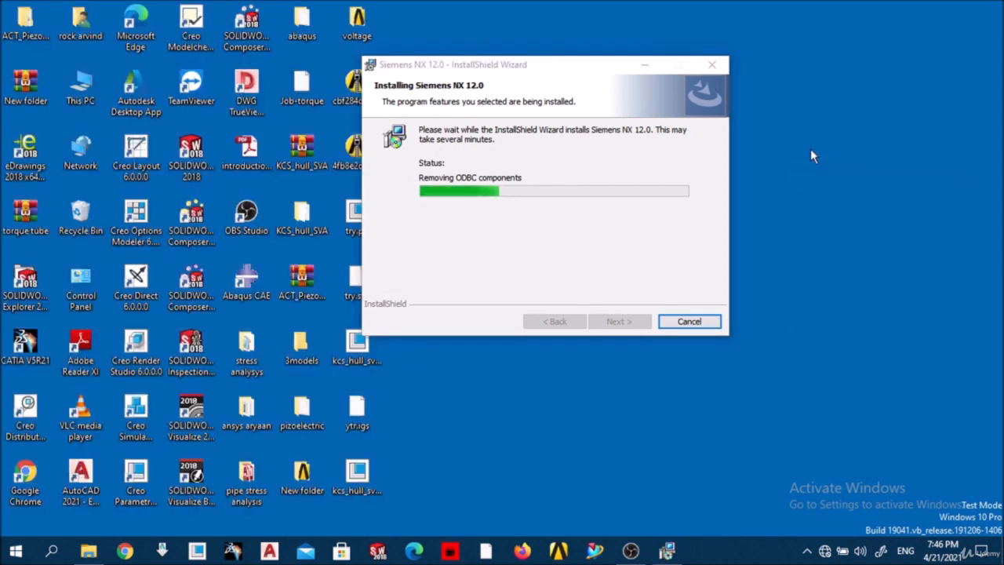
right_click(810, 148)
left_click(836, 192)
right_click(793, 122)
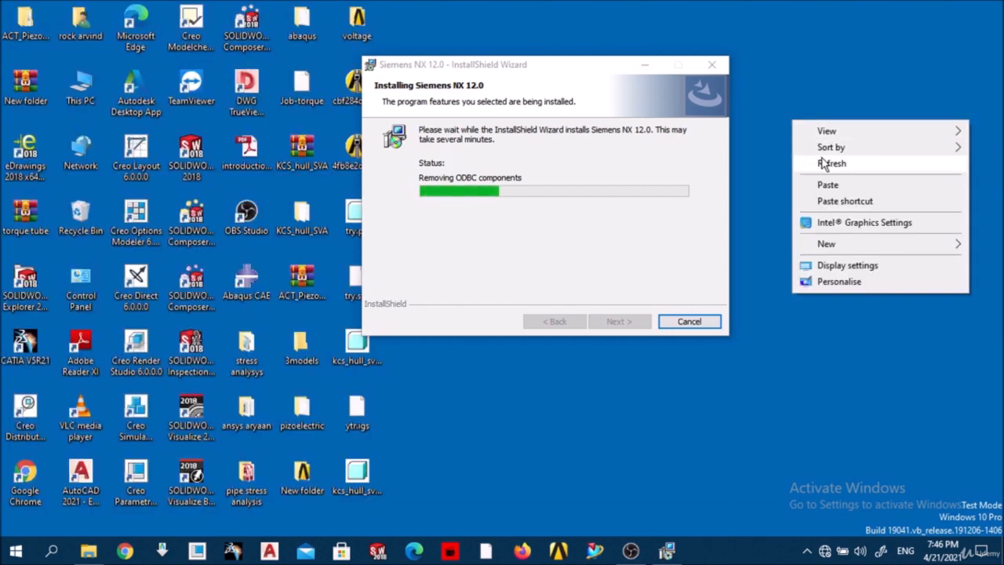
left_click(832, 164)
right_click(823, 155)
left_click(845, 197)
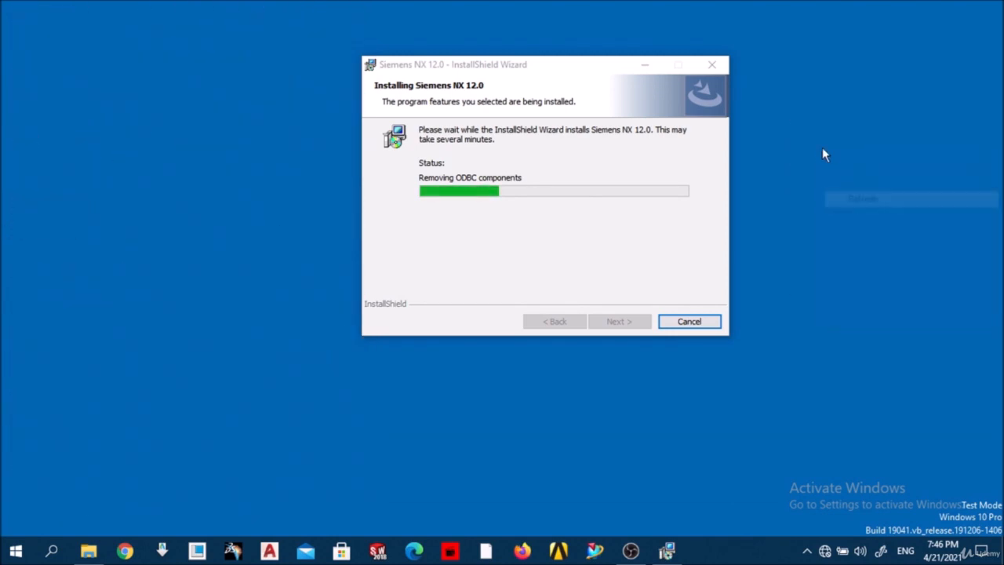
right_click(817, 139)
left_click(847, 180)
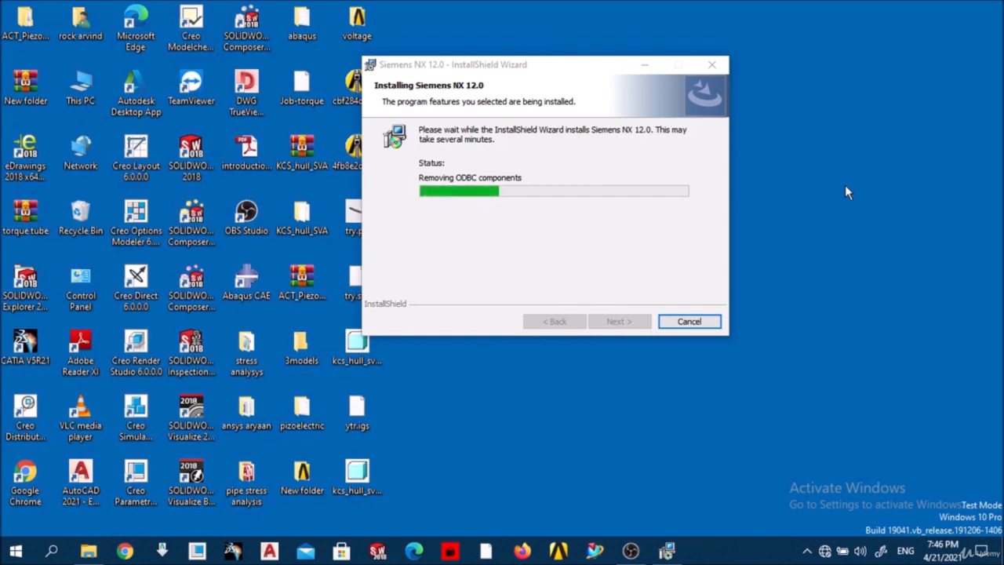
right_click(841, 167)
left_click(863, 209)
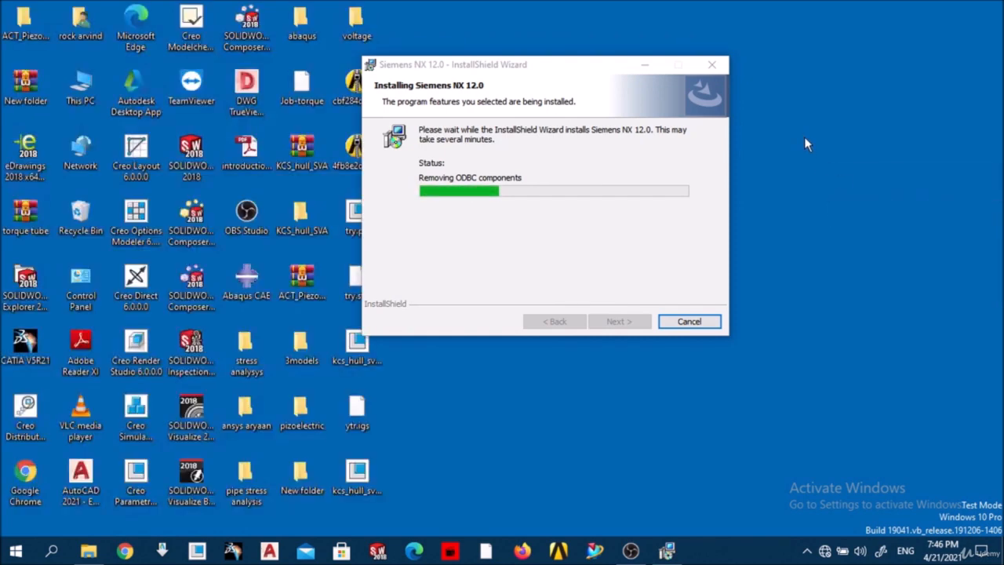
right_click(804, 137)
left_click(846, 179)
right_click(811, 134)
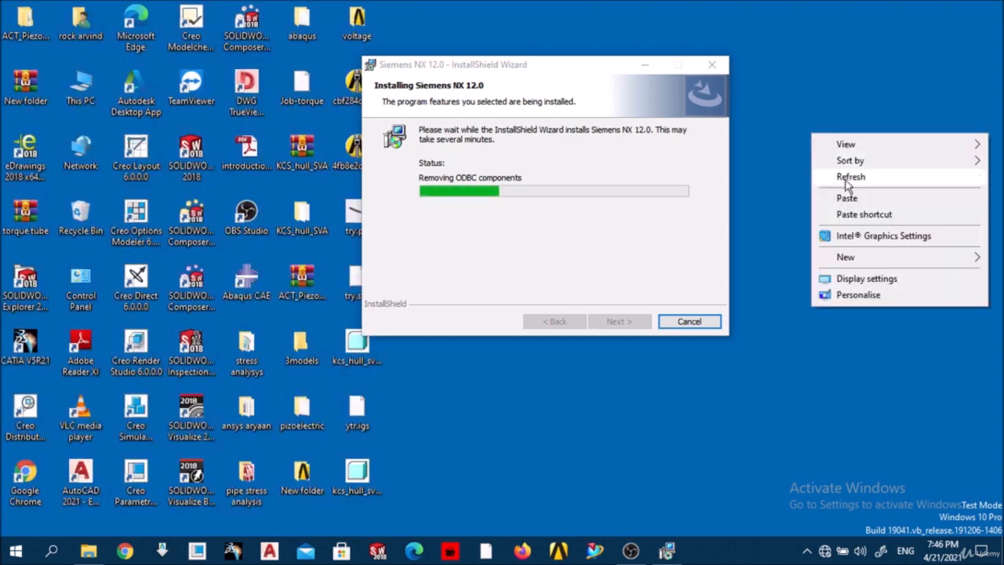
left_click(820, 178)
right_click(823, 129)
left_click(847, 172)
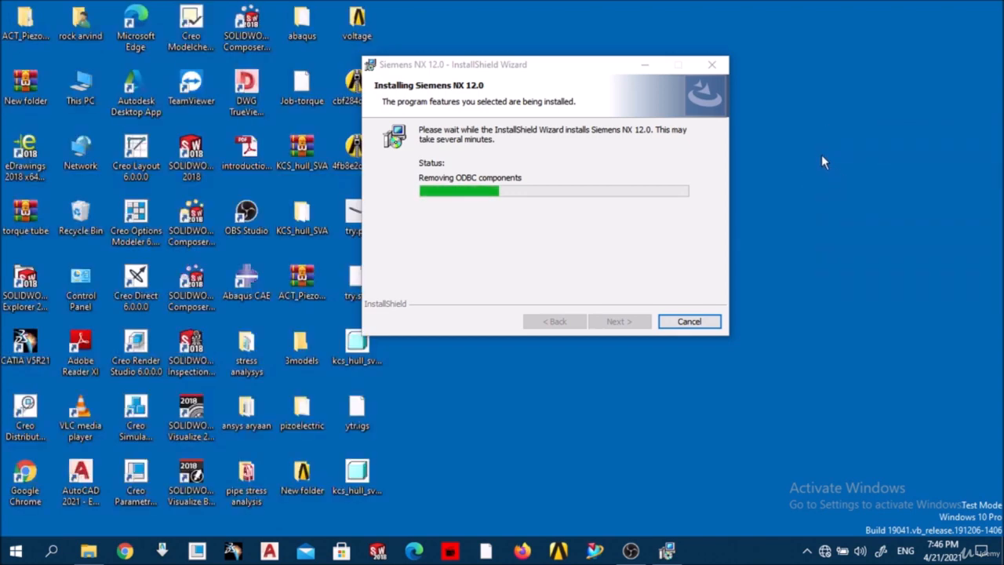
right_click(821, 154)
left_click(851, 206)
right_click(812, 144)
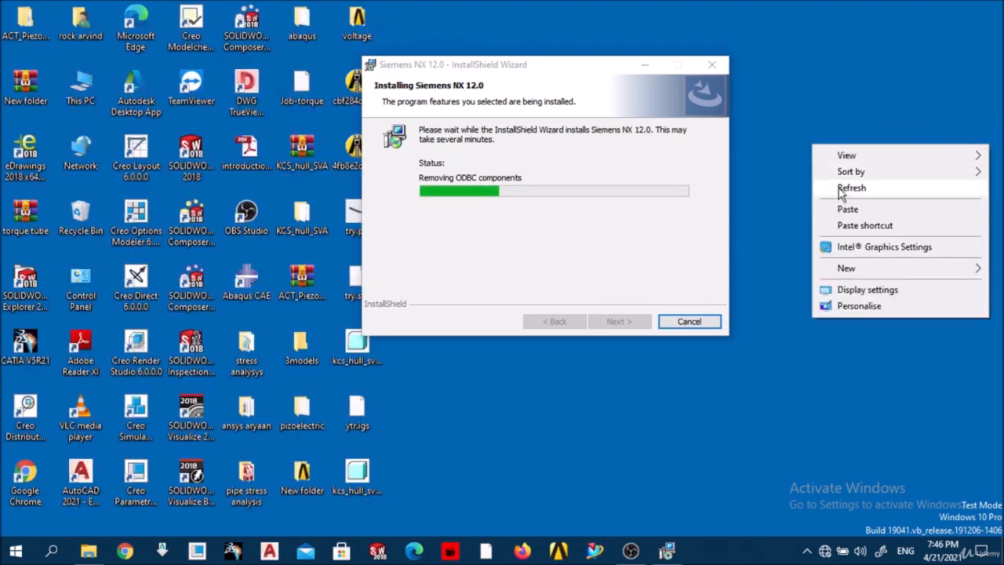
left_click(841, 192)
right_click(809, 140)
left_click(827, 184)
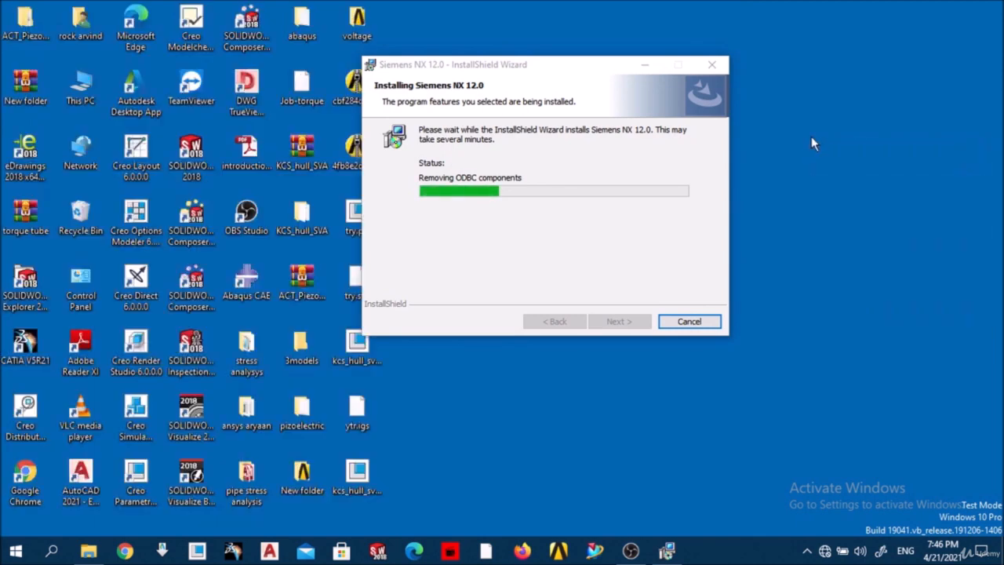
right_click(811, 138)
left_click(833, 185)
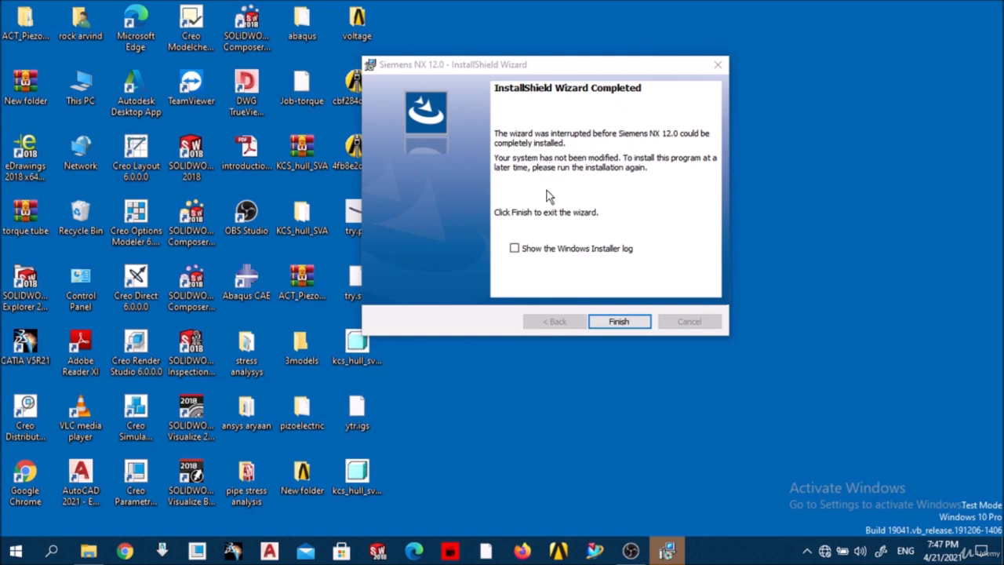
- Finish the interrupted installation wizard and open the NX 12.0 folder within _SolidSQUAD_ in the NX12 Installation files
left_click(621, 321)
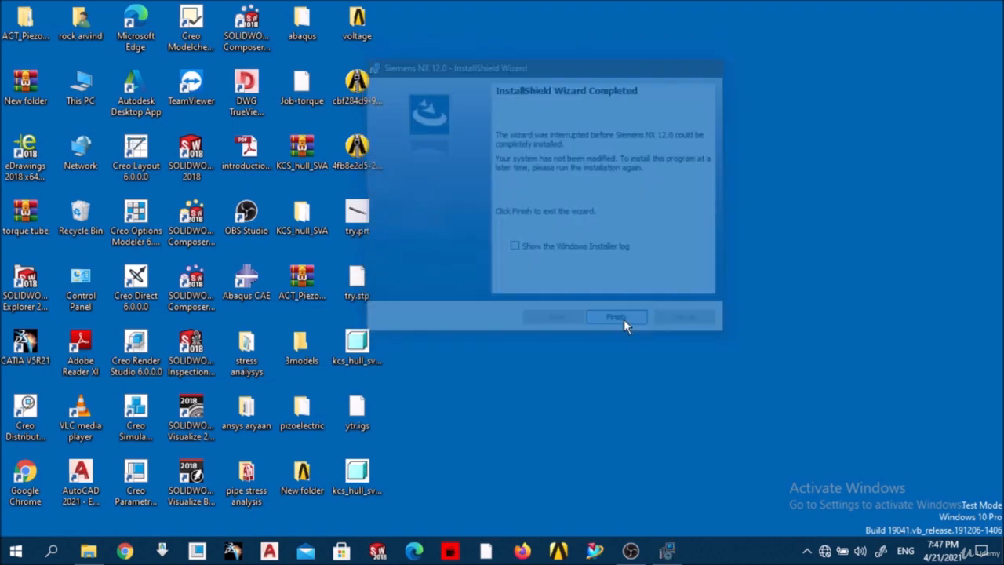
left_click(88, 551)
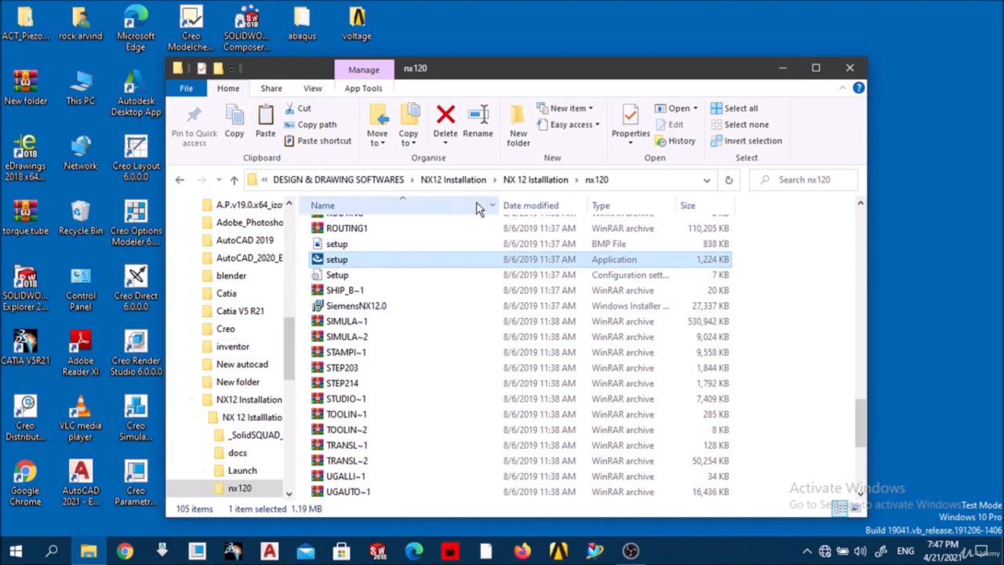
left_click(530, 183)
left_click(529, 183)
left_click(529, 183)
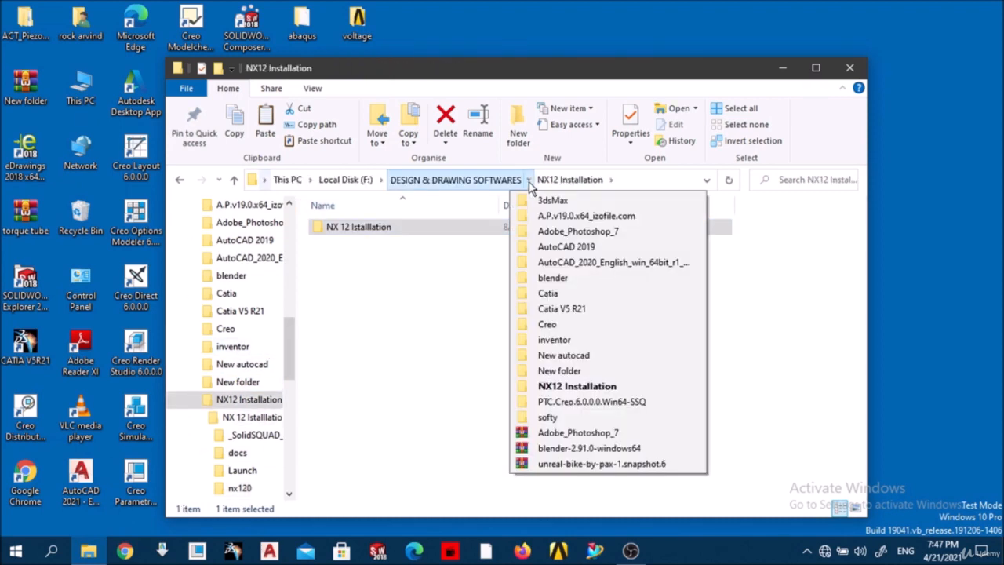
left_click(392, 229)
double_click(392, 229)
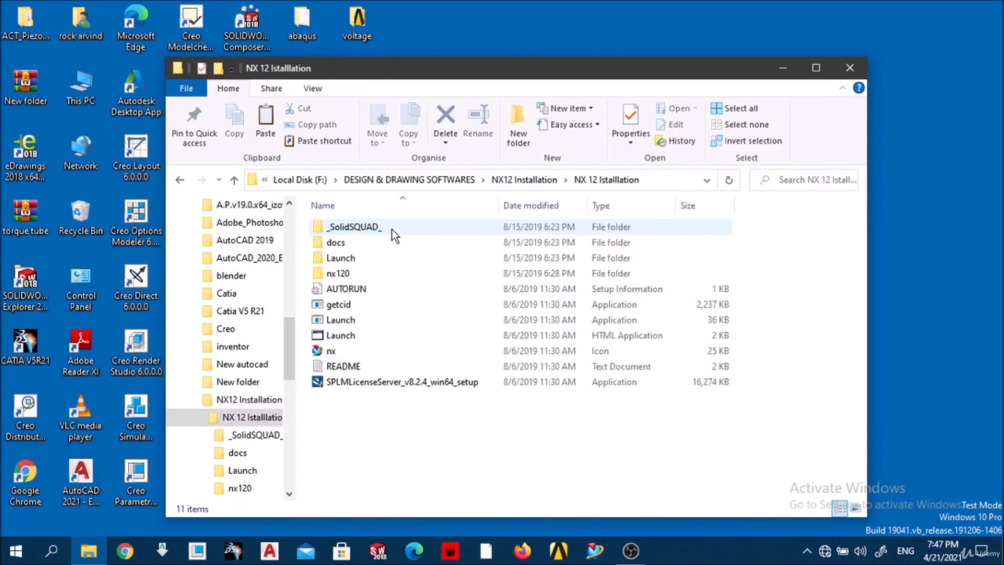
double_click(357, 228)
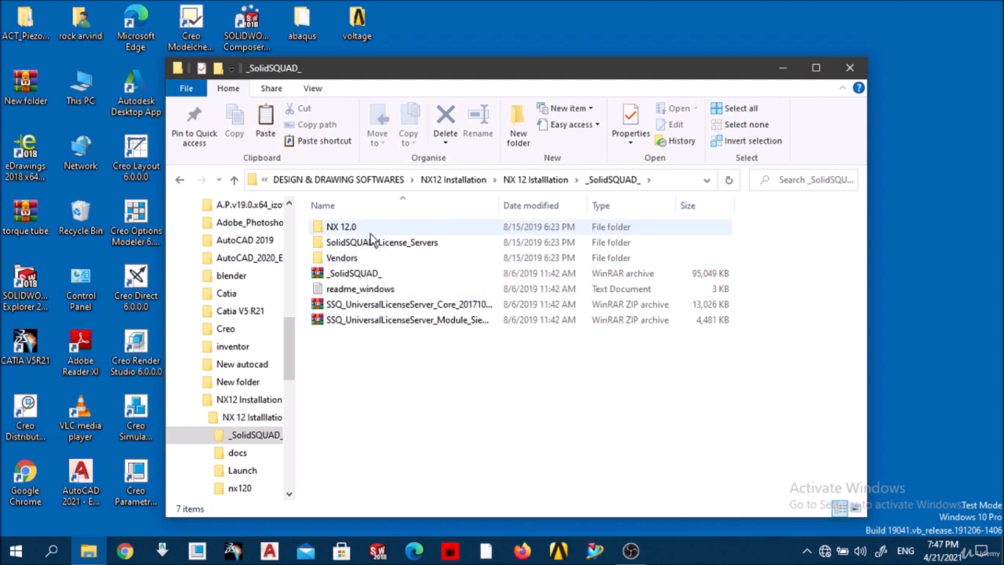
double_click(364, 227)
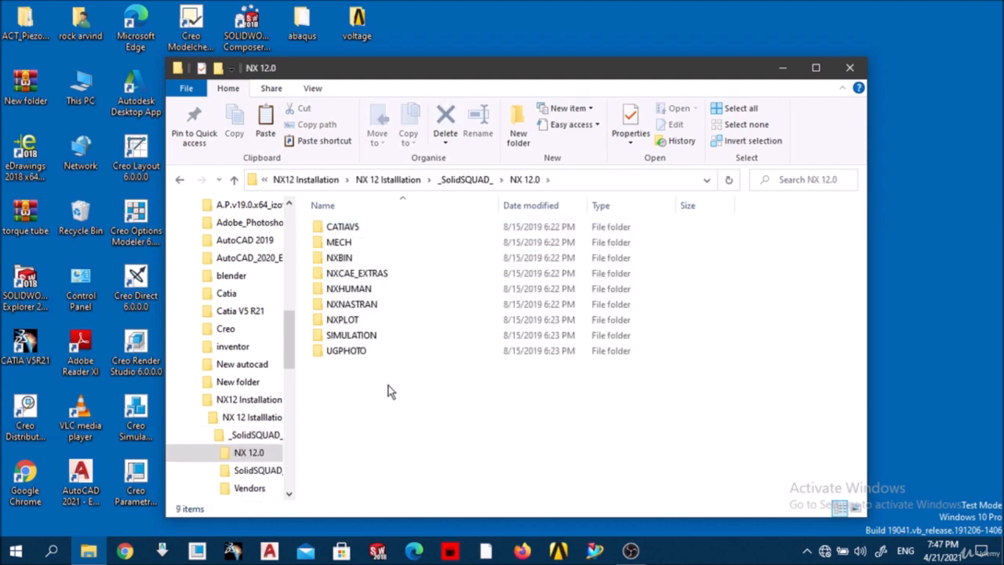
- Copy all the folders in the _SolidSQUAD_ NX 12.0 folder, from CATIAV5 to UGPHOTO
left_click_drag(377, 400, 454, 227)
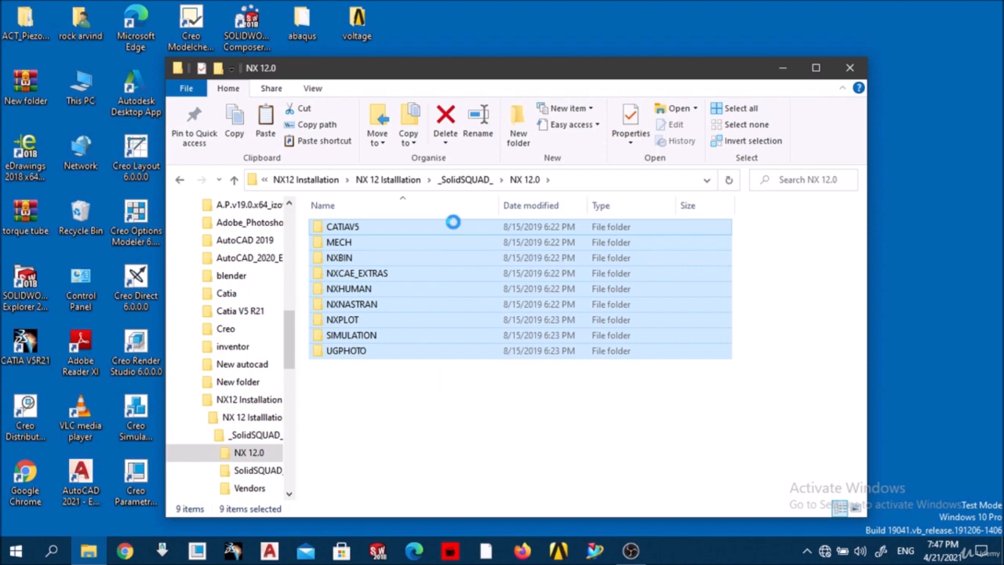
right_click(453, 223)
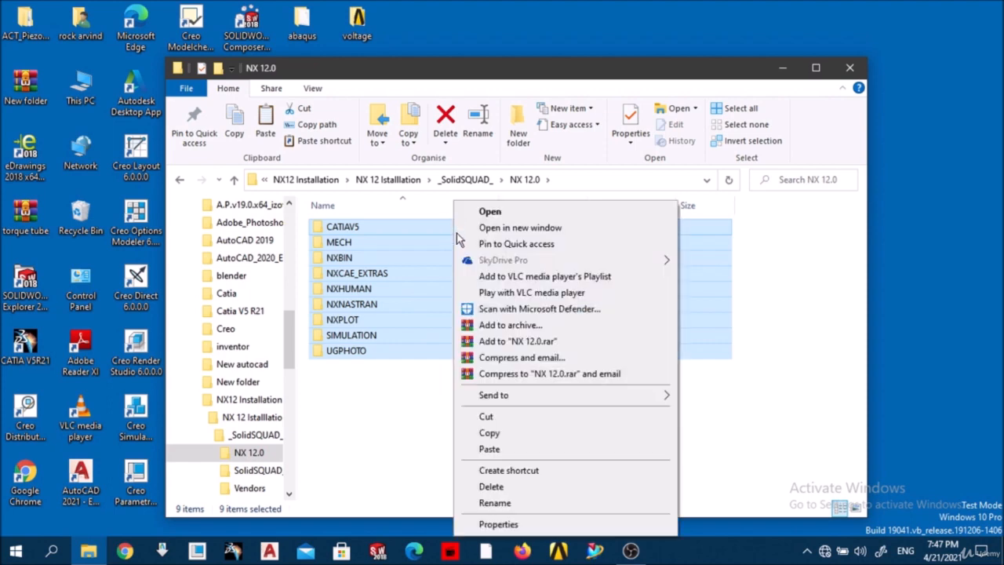
left_click(491, 435)
- Open a second File Explorer window and go to Program Files on Local Disk (C:)
left_click(83, 553)
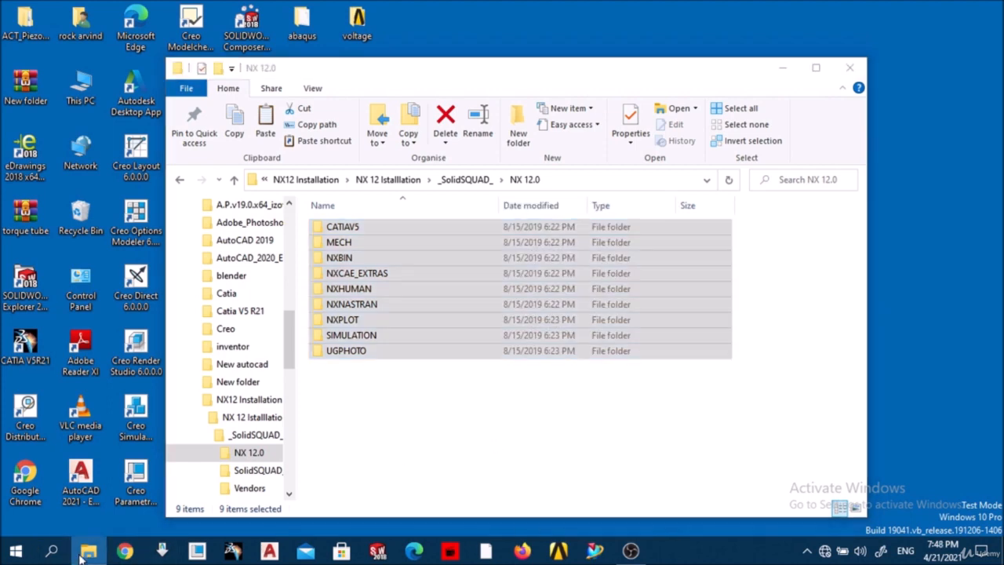
mouse_move(83, 554)
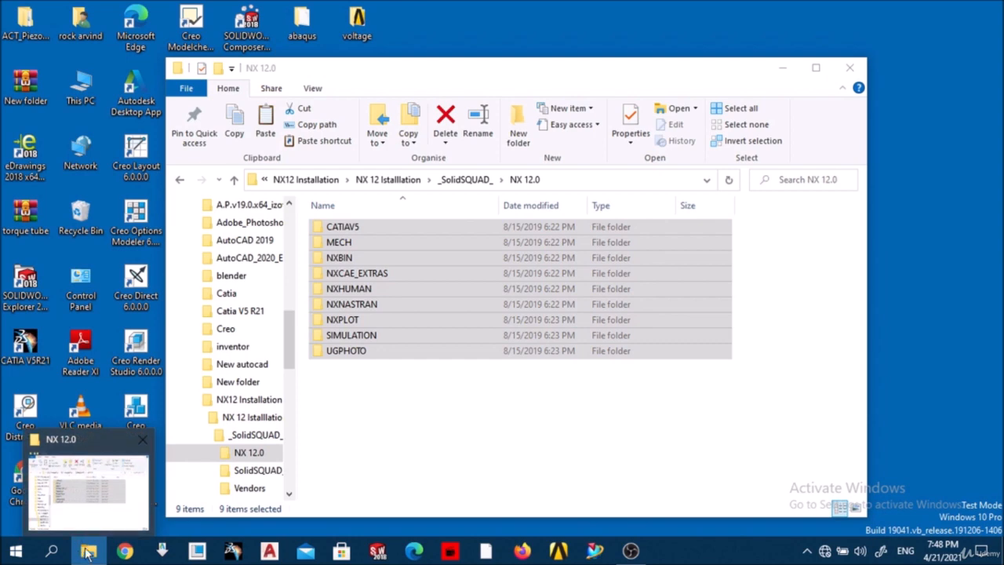
right_click(88, 553)
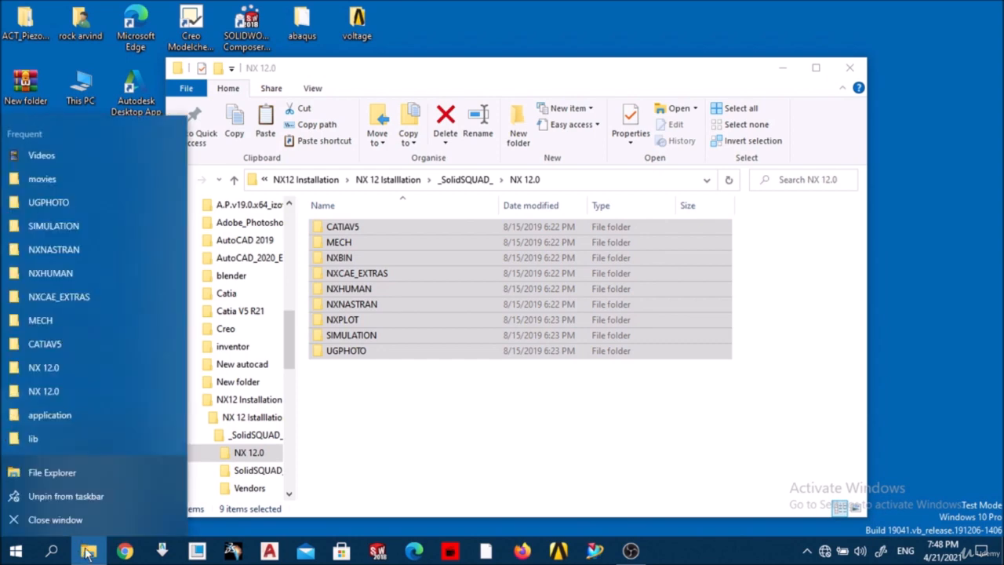
left_click(78, 473)
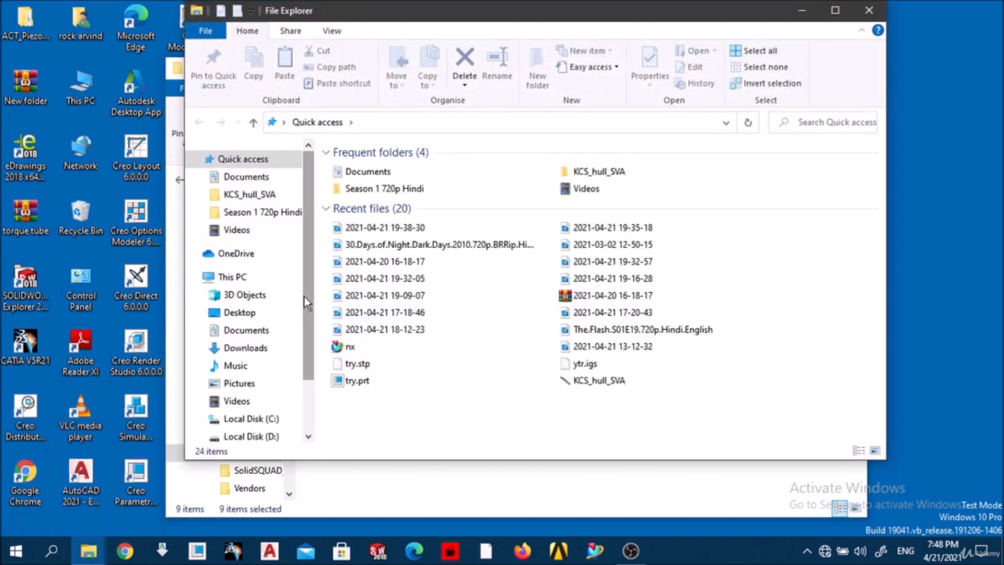
left_click(259, 418)
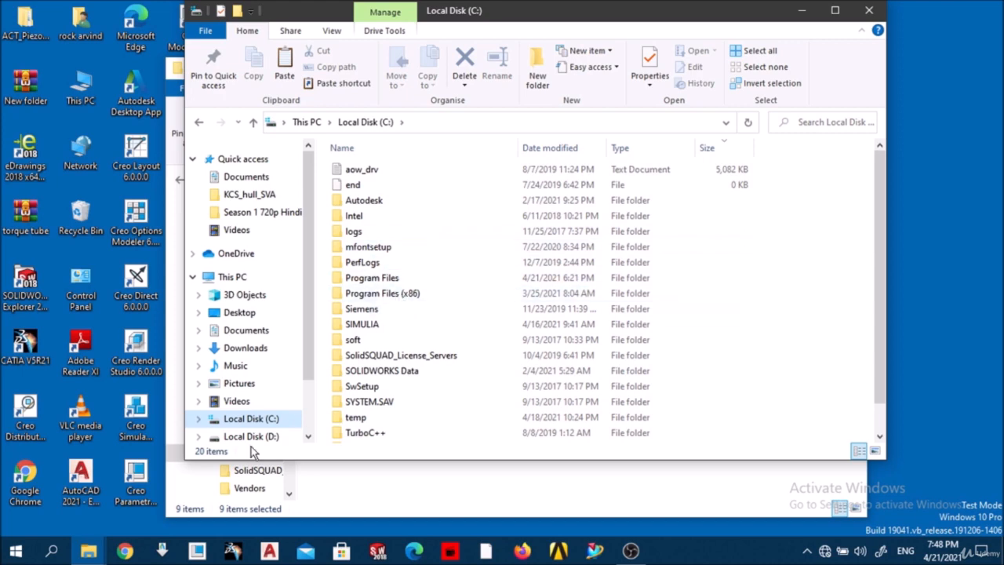
double_click(391, 280)
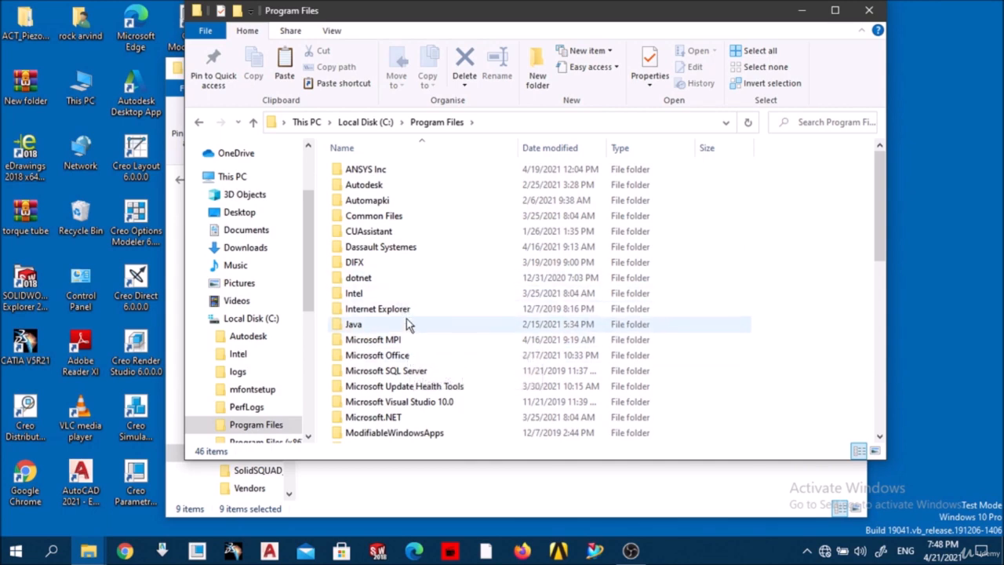
- Find the Siemens folder in Program Files and open its NX 12.0 subfolder
scroll(406, 318, "down", 5)
scroll(409, 323, "down", 4)
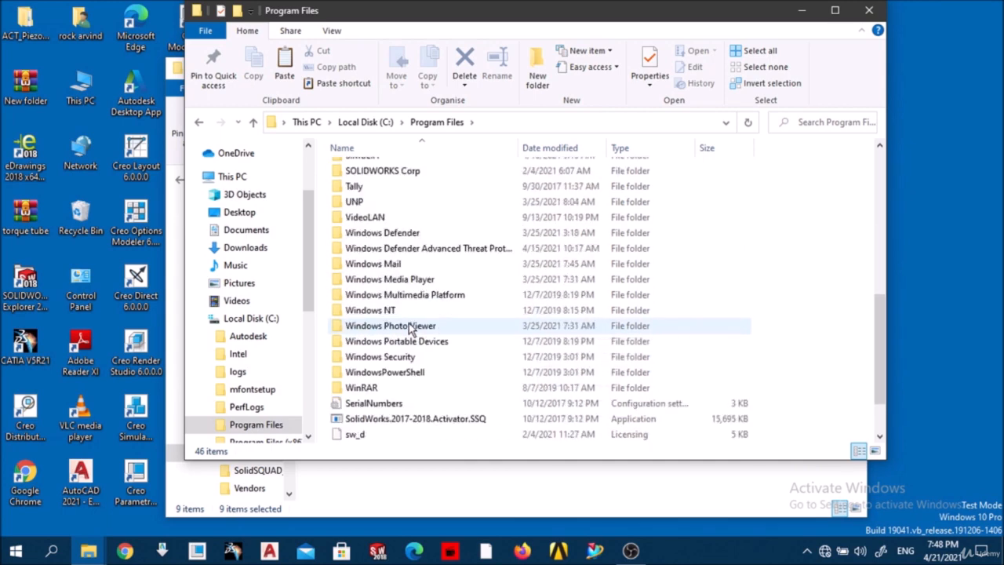
scroll(408, 324, "up", 4)
scroll(408, 324, "up", 5)
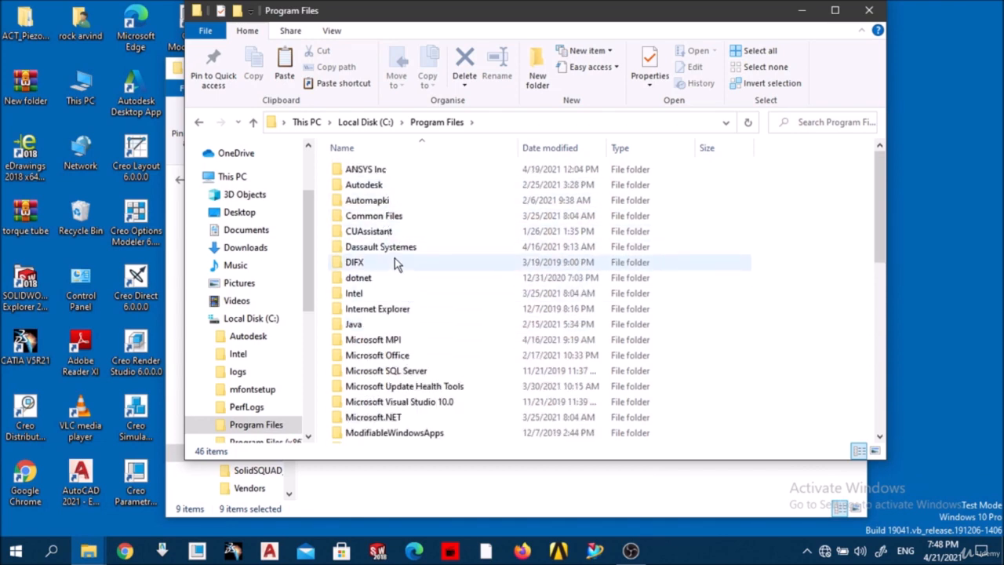
scroll(399, 275, "down", 1)
scroll(401, 294, "down", 4)
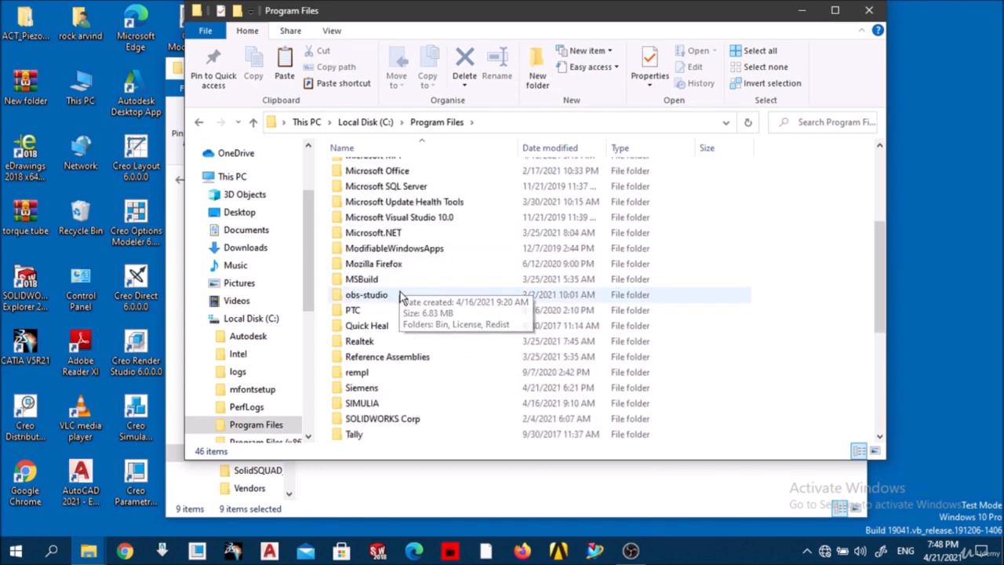
scroll(402, 297, "down", 1)
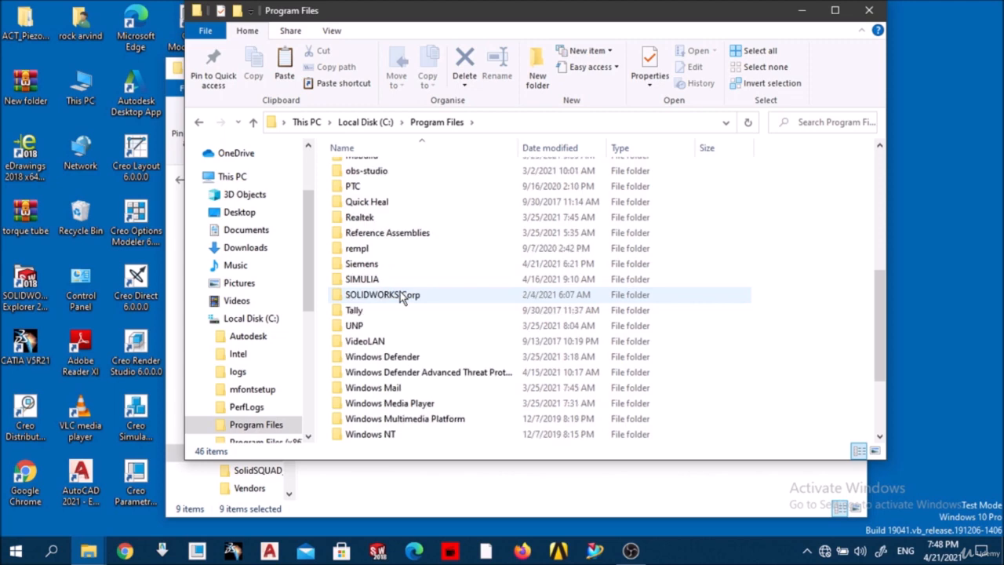
double_click(393, 265)
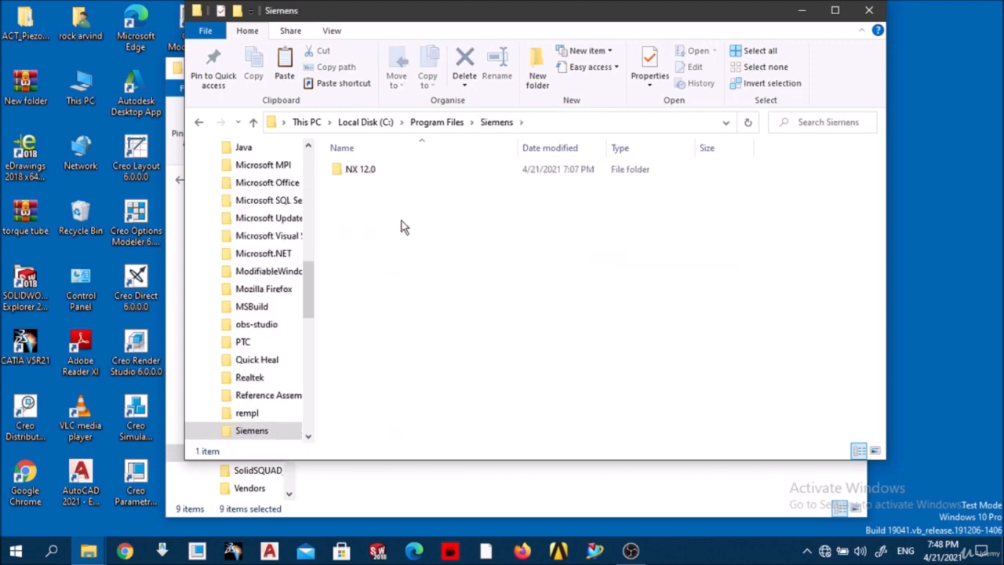
double_click(363, 170)
- Paste the copied folders into Siemens NX 12.0, replacing the files in the destination and granting administrator permission for all items
right_click(719, 246)
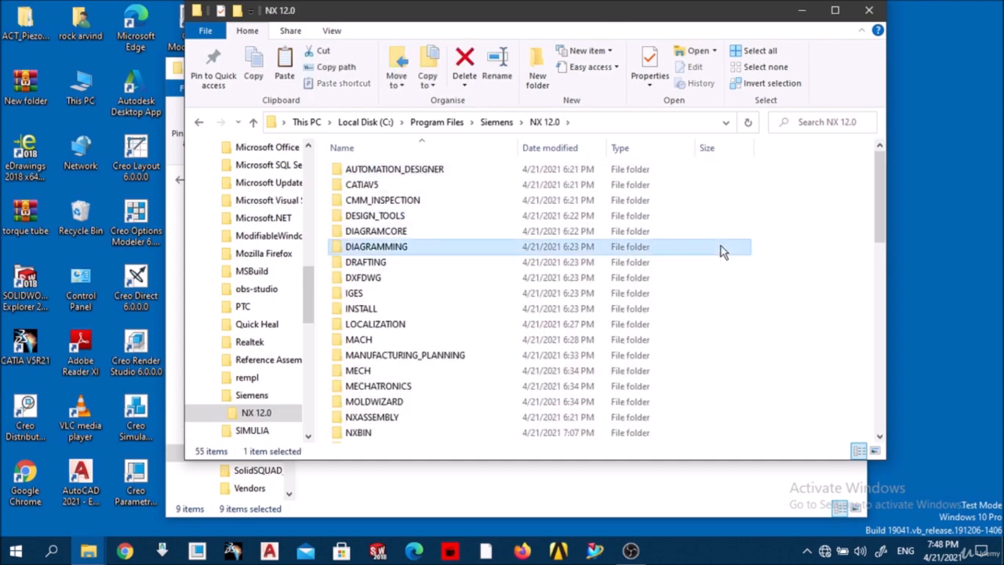
left_click(722, 221)
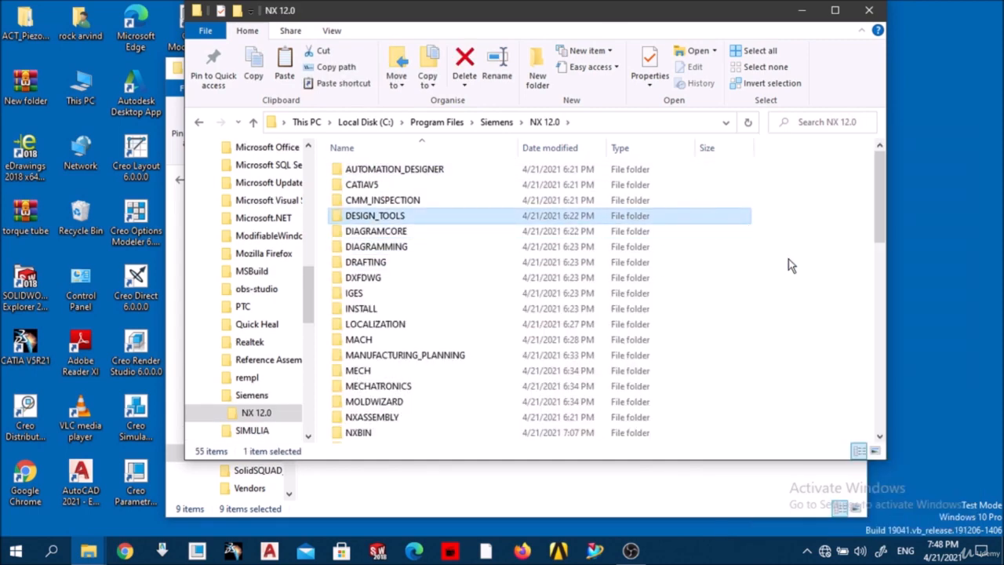
left_click(765, 260)
right_click(765, 259)
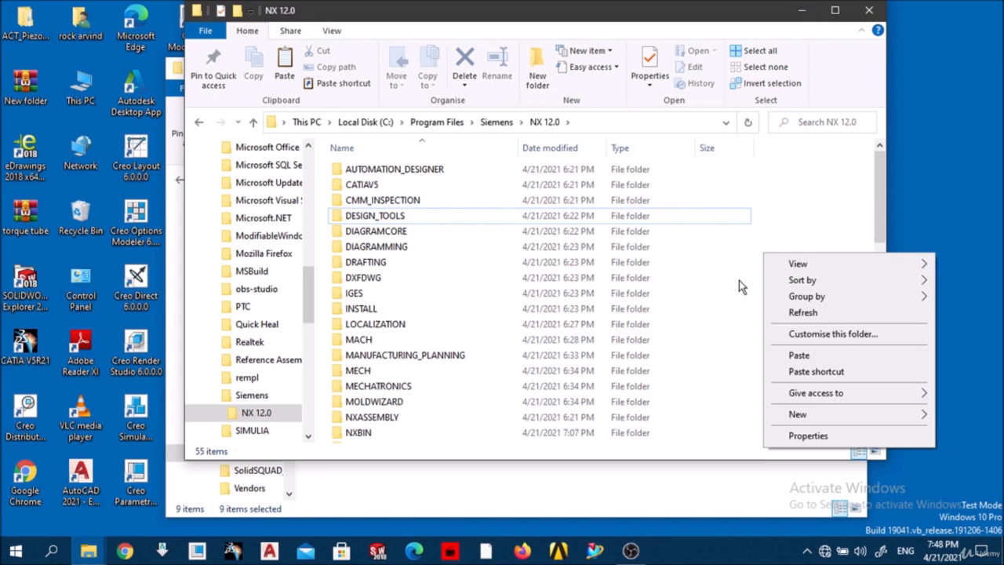
left_click(800, 355)
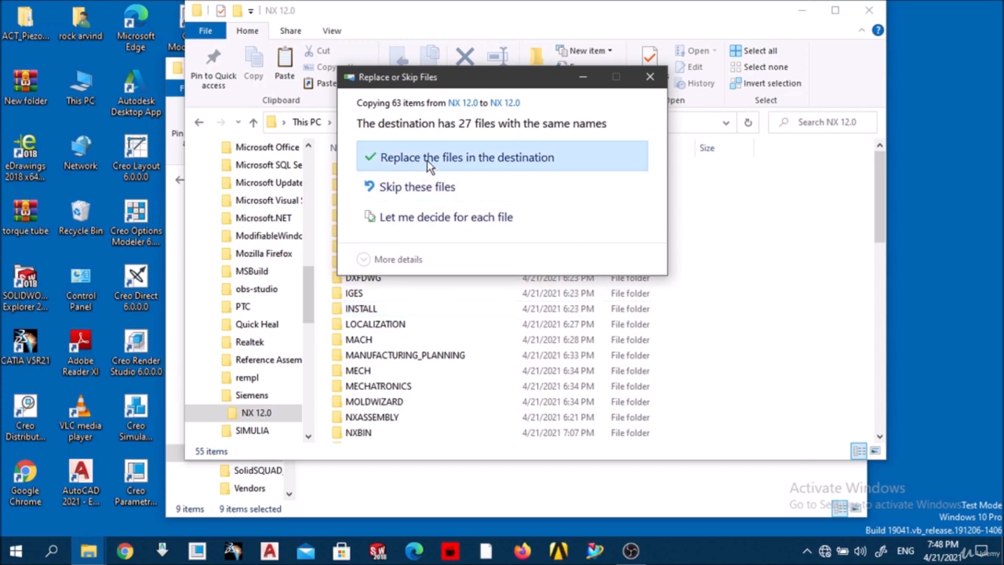
left_click(428, 159)
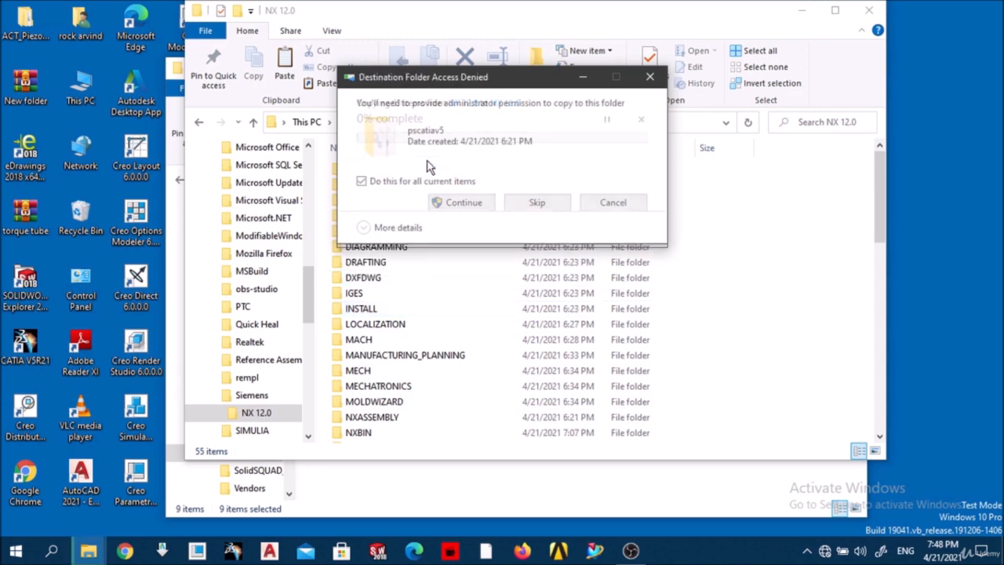
left_click(440, 204)
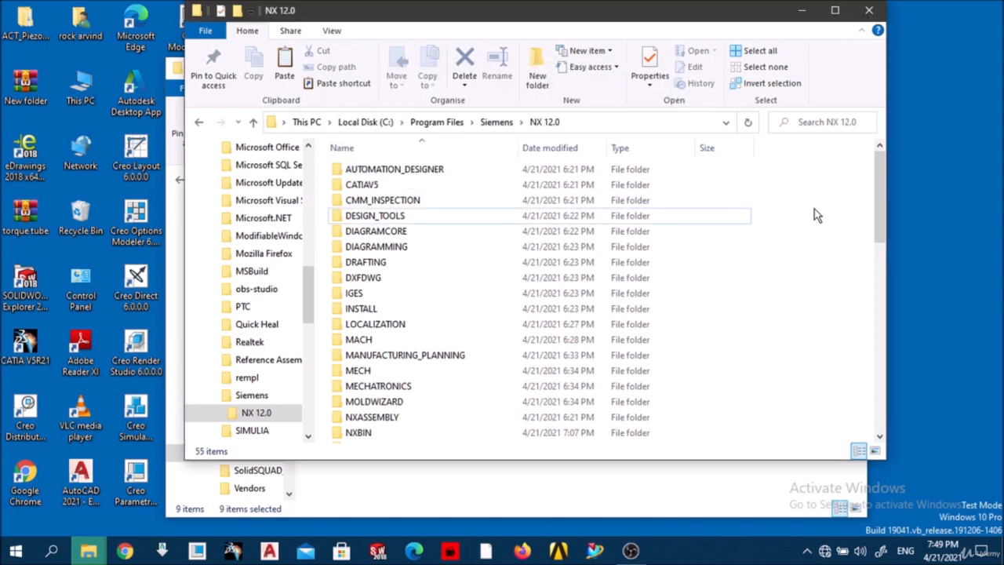
- Go up to the Siemens folder and reopen NX 12.0 to review the paste destination
mouse_move(878, 196)
left_mouse_down()
mouse_move(860, 415)
mouse_move(858, 193)
left_mouse_up()
left_click(507, 124)
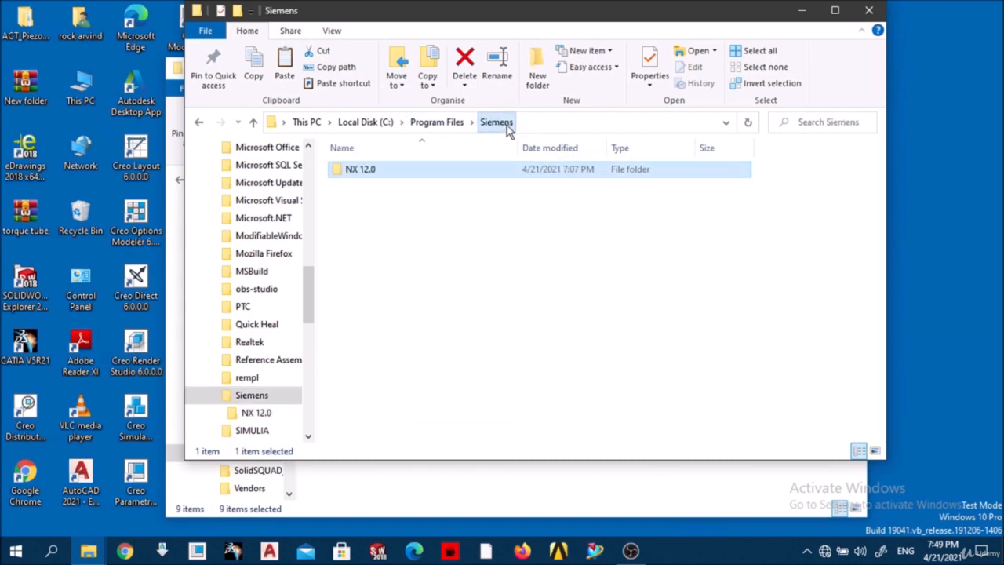
double_click(423, 166)
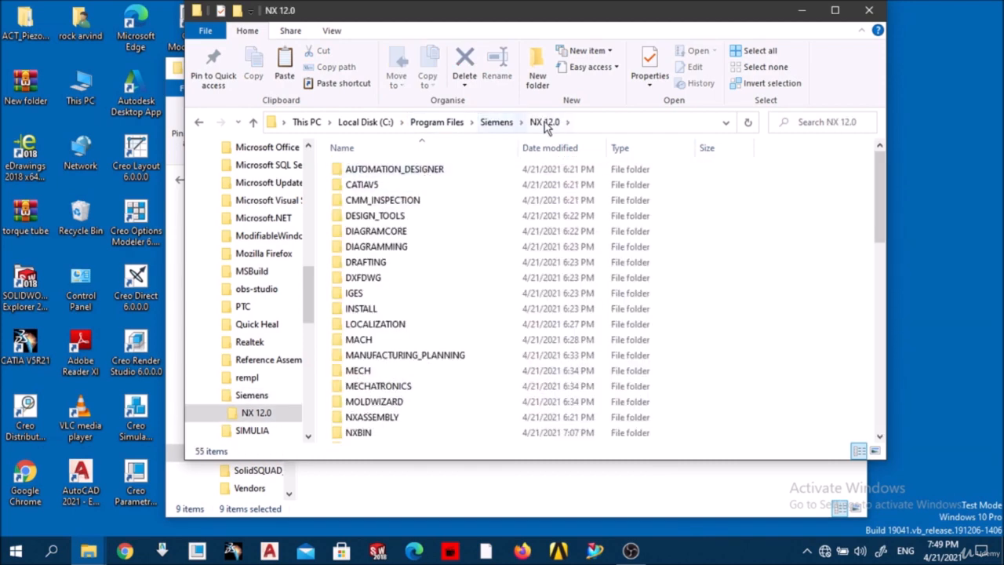
- Move the Siemens NX 12.0 window aside and go up to DESIGN & DRAWING SOFTWARES in the source window
left_click_drag(713, 22, 948, 75)
left_click(357, 78)
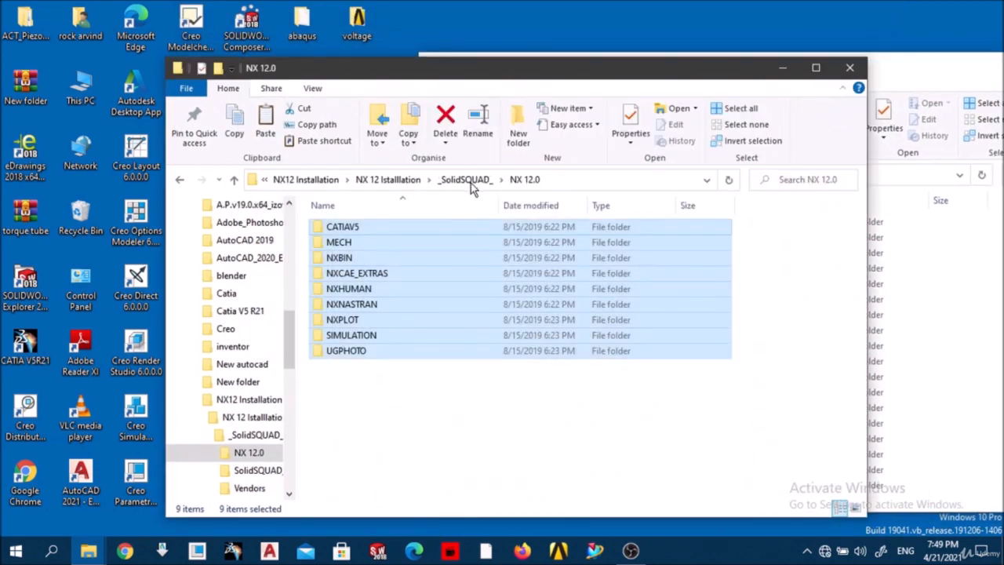
left_click(423, 182)
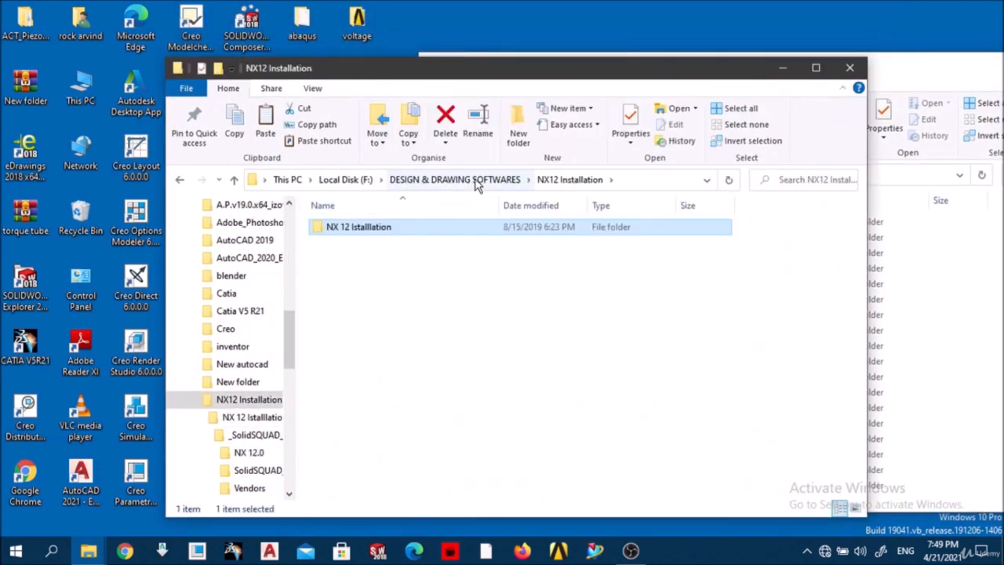
left_click(475, 182)
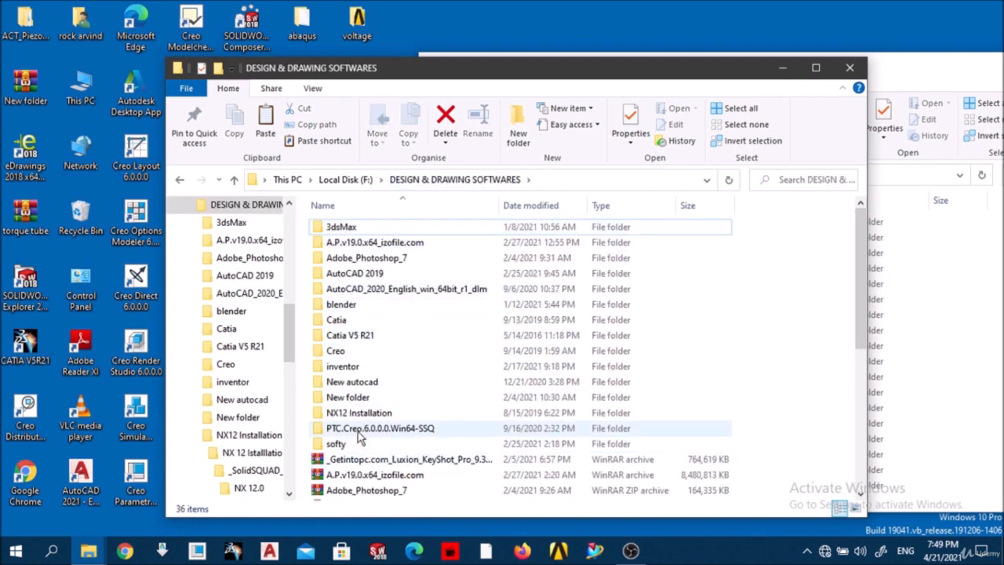
- Find the NX12 Installation folder and open its NX 12 Istalllation subfolder
scroll(384, 392, "down", 3)
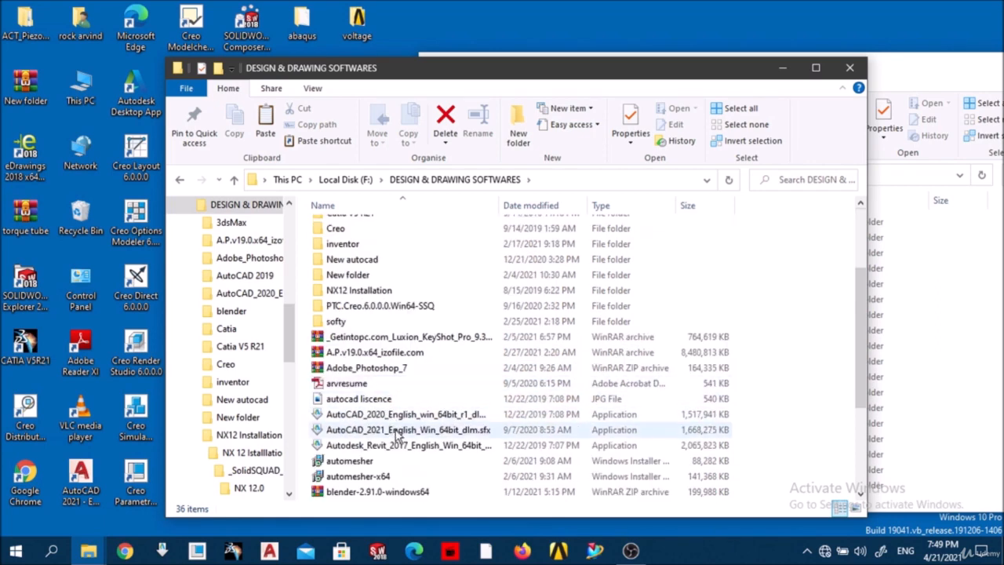
scroll(396, 436, "down", 1)
scroll(390, 420, "up", 1)
double_click(364, 285)
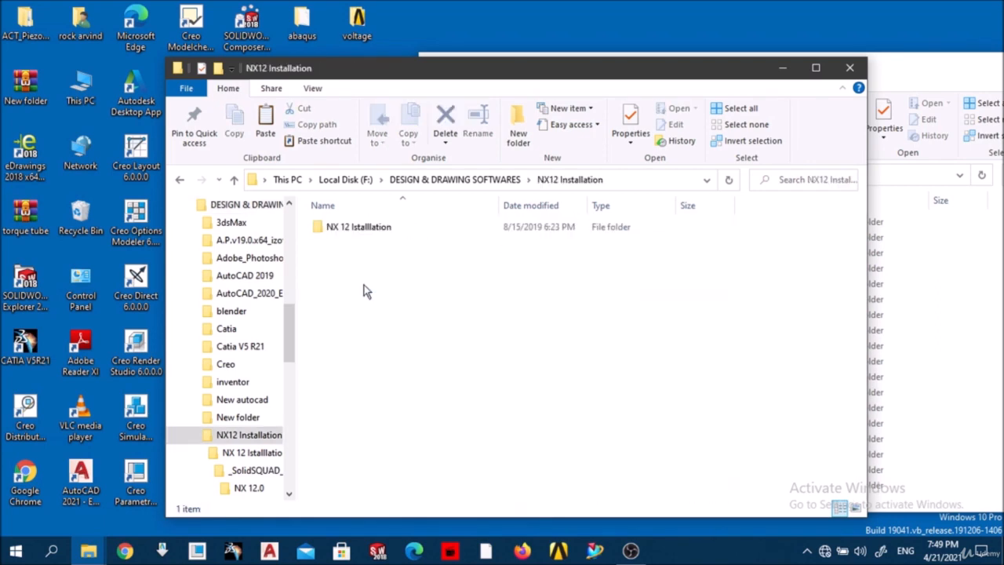
double_click(375, 227)
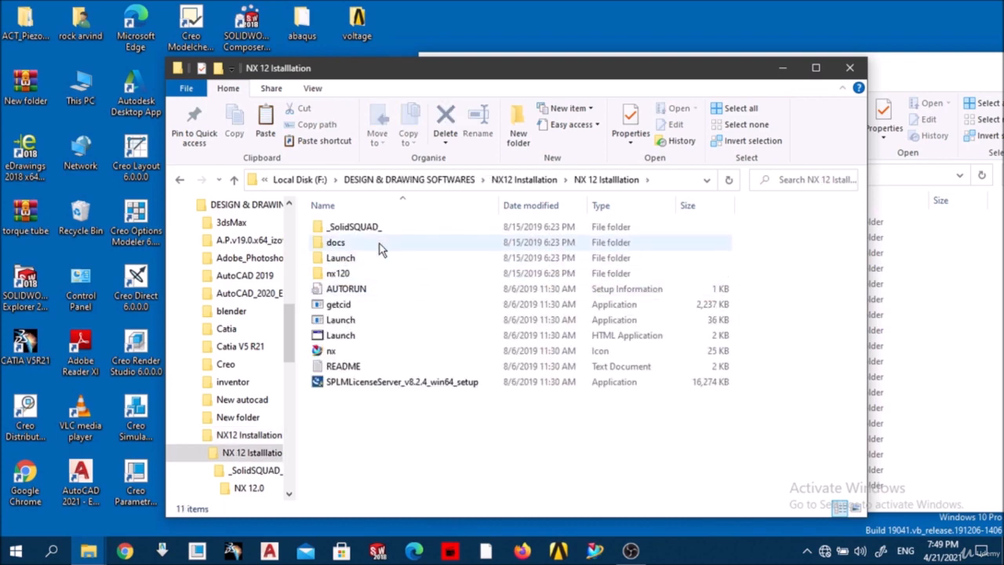
- Look through the Launch and docs folders and return to NX 12 Istalllation
double_click(358, 259)
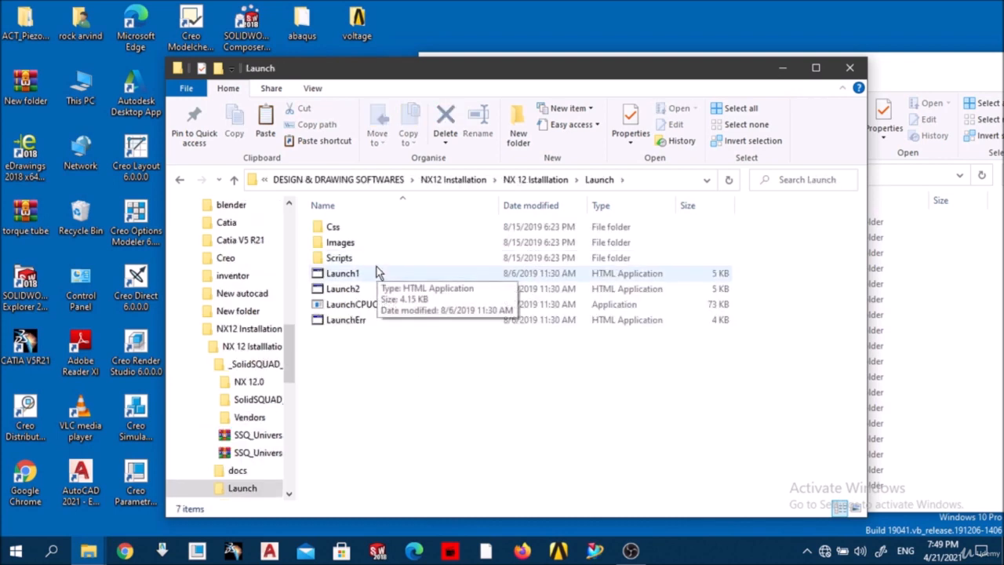
left_click(234, 180)
double_click(335, 242)
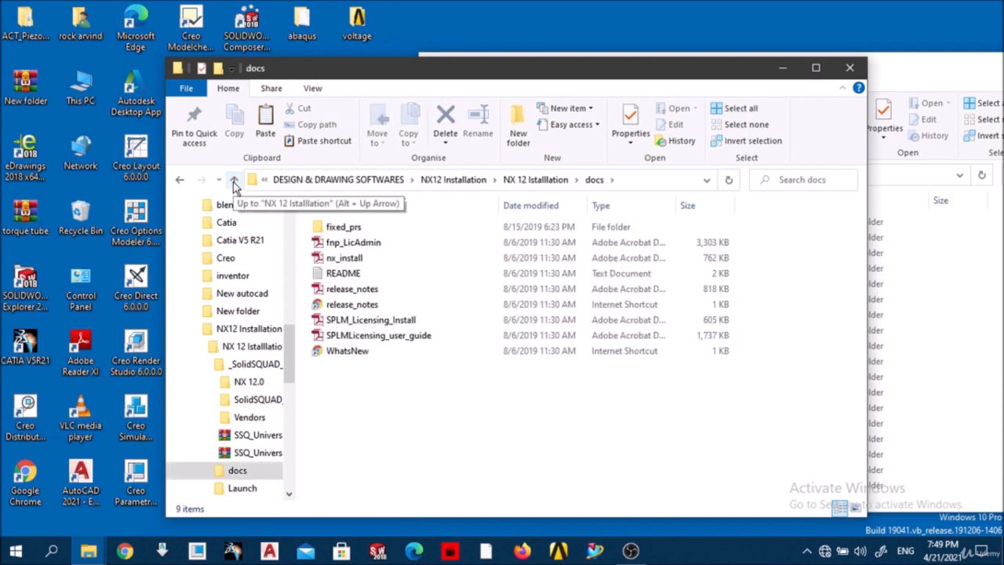
left_click(233, 179)
- Browse through _SolidSQUAD_, Vendors and SiemensPLM to the Licenses folder and locate the ugslmd__lmgrd__SSQ file
double_click(341, 226)
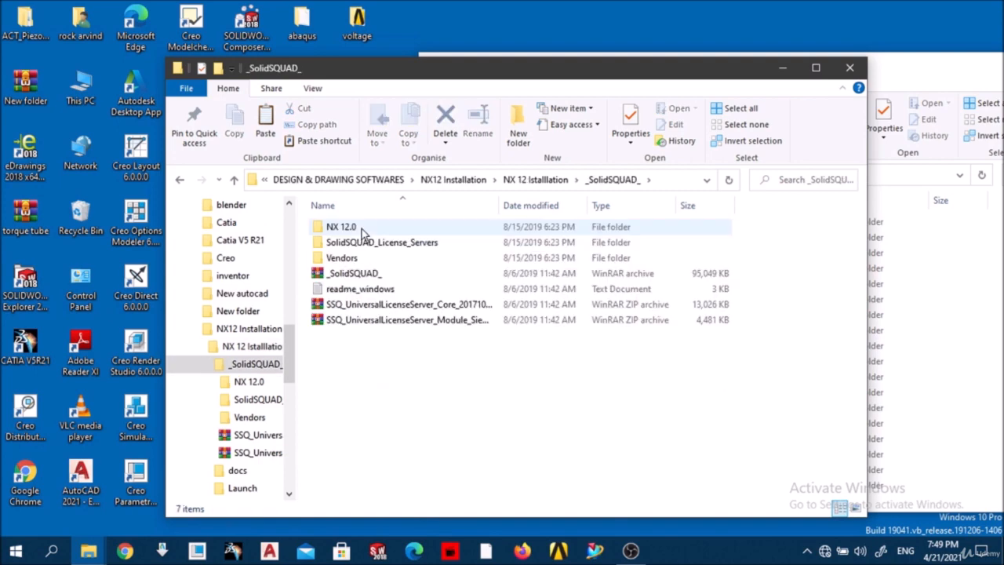
double_click(345, 258)
double_click(349, 228)
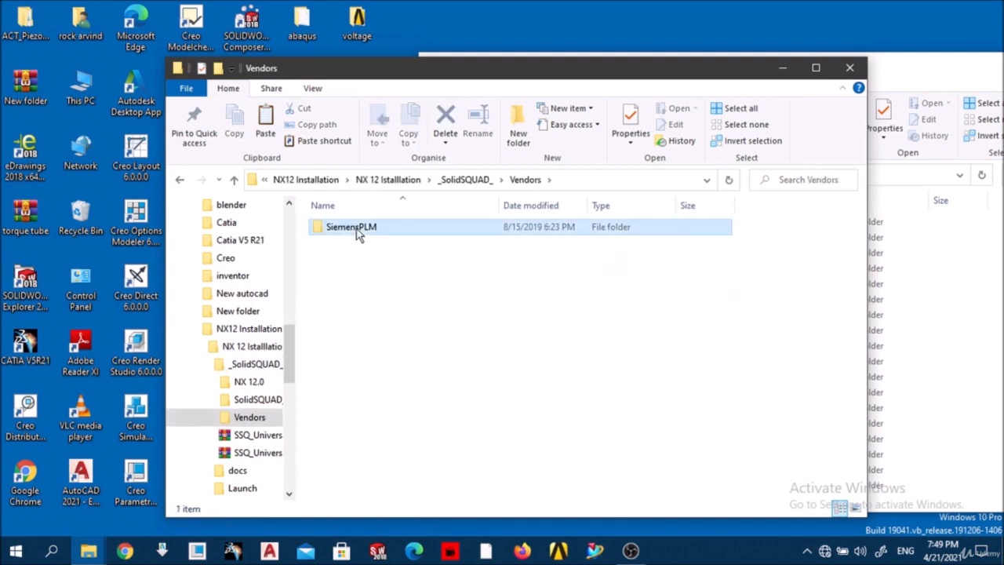
double_click(353, 245)
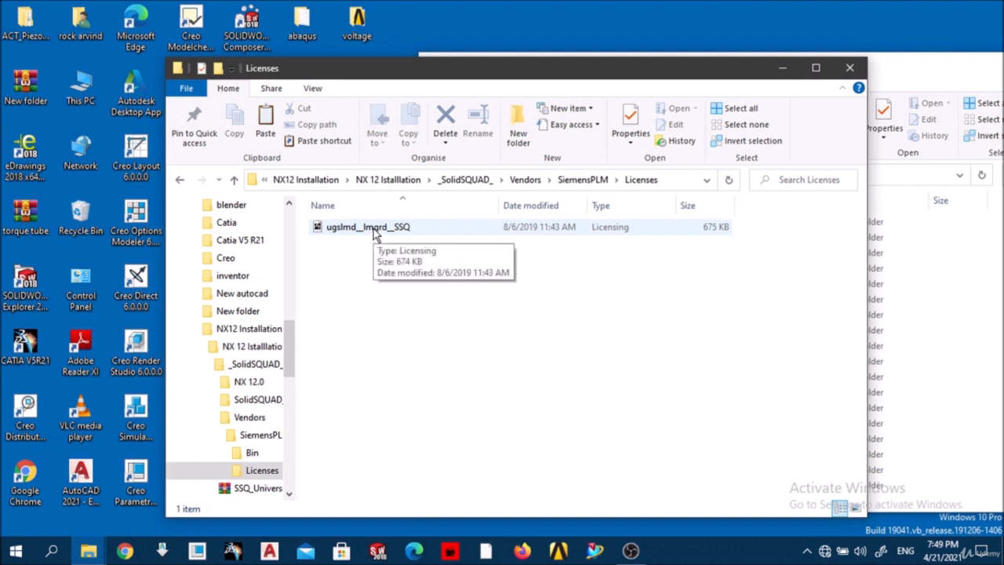
left_click(373, 228)
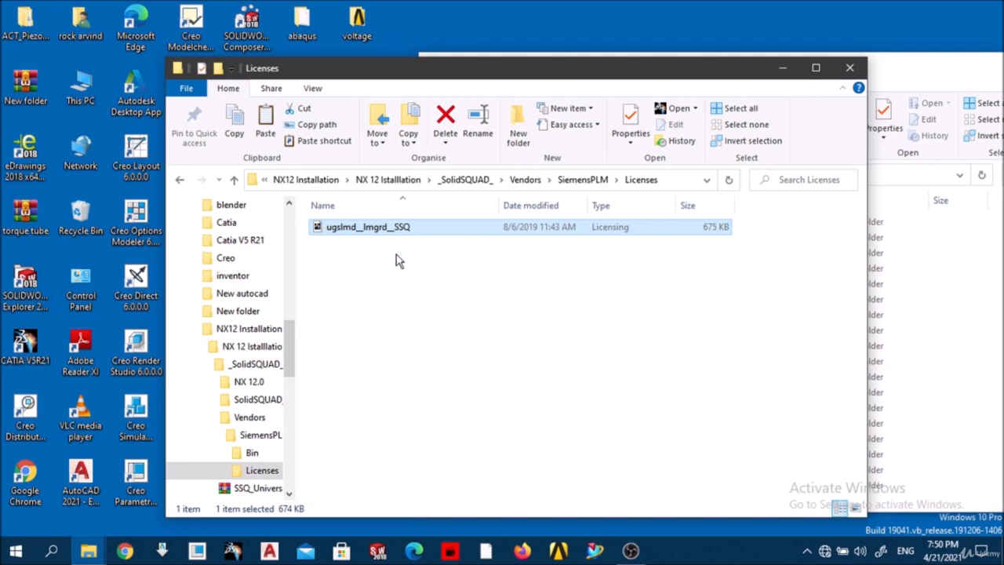
left_click(397, 259)
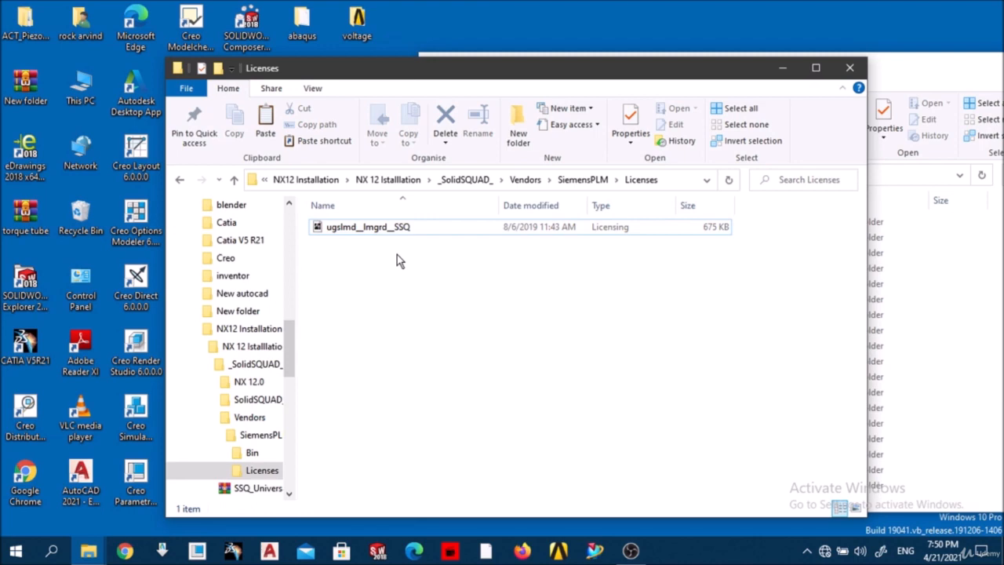
right_click(397, 254)
left_click(381, 262)
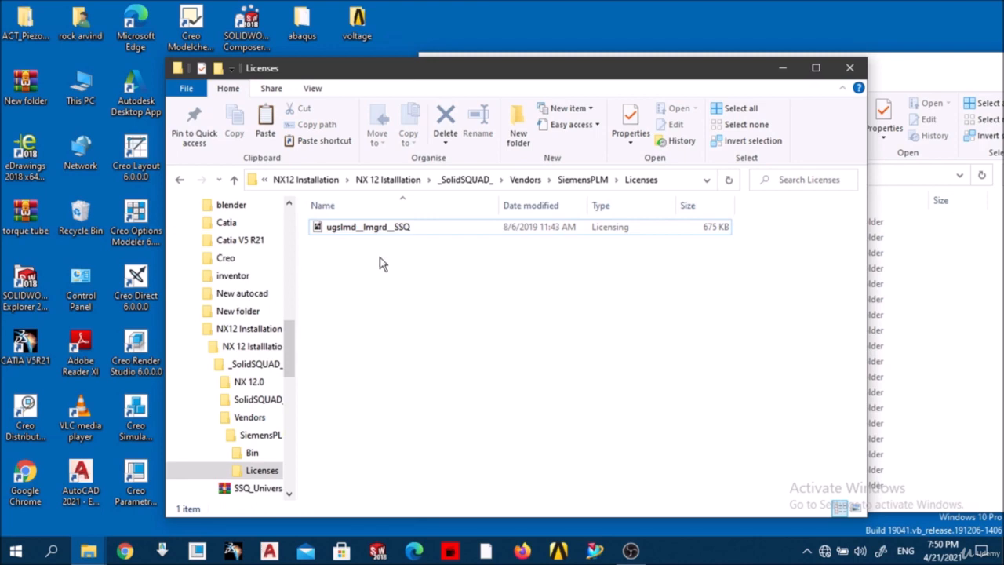
right_click(461, 13)
left_click(480, 55)
right_click(460, 29)
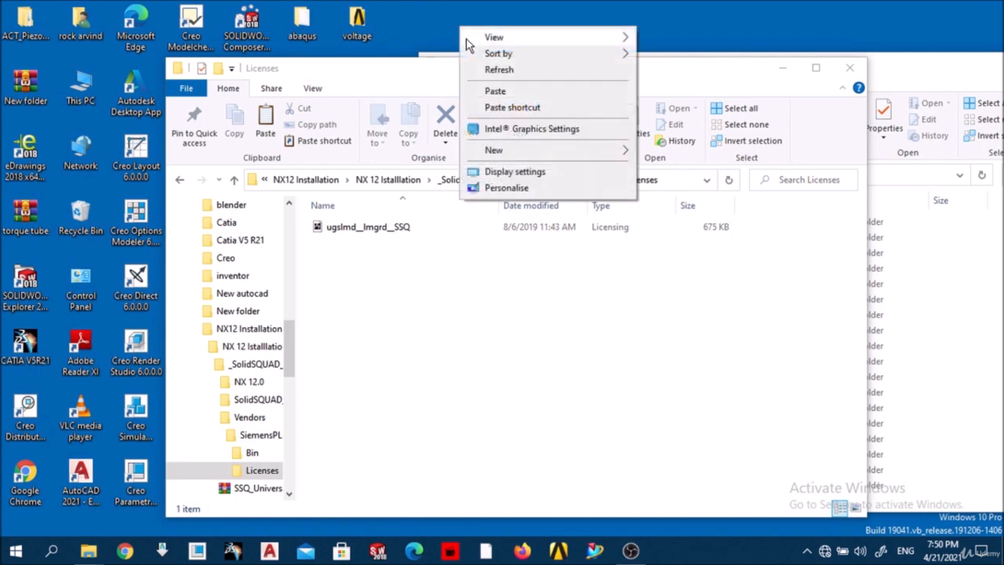
left_click(485, 69)
right_click(471, 20)
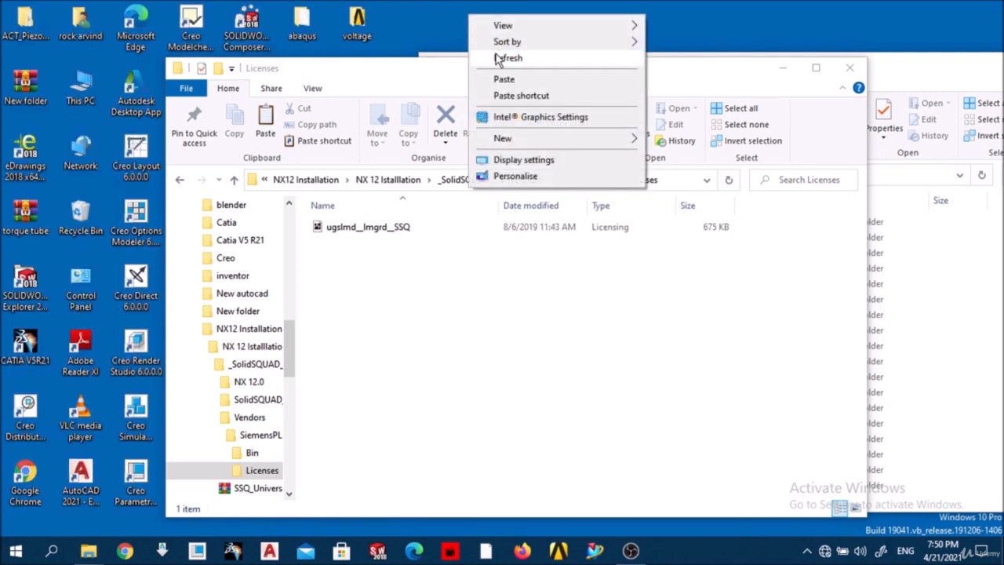
left_click(498, 58)
right_click(487, 16)
left_click(514, 56)
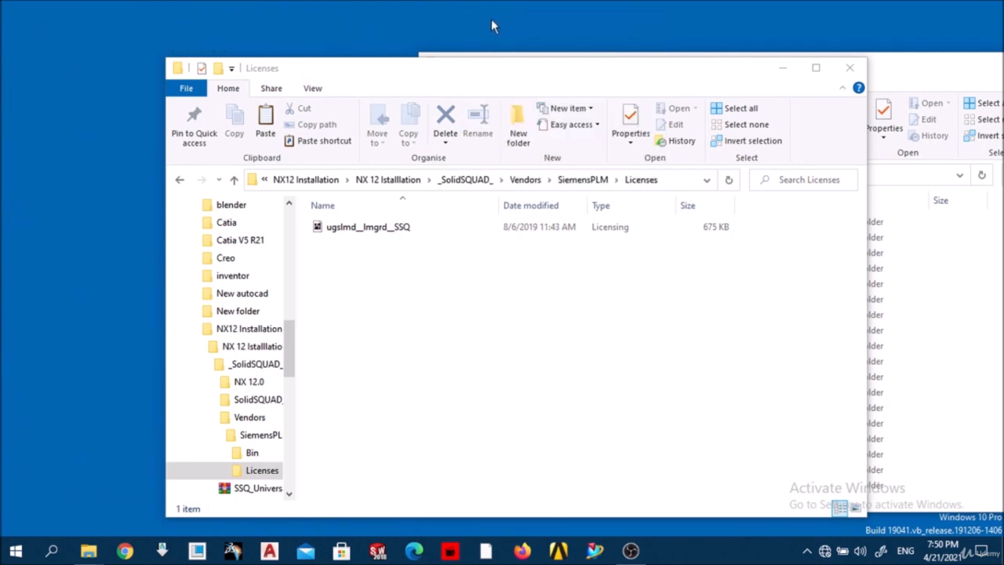
right_click(487, 12)
left_click(519, 56)
right_click(484, 19)
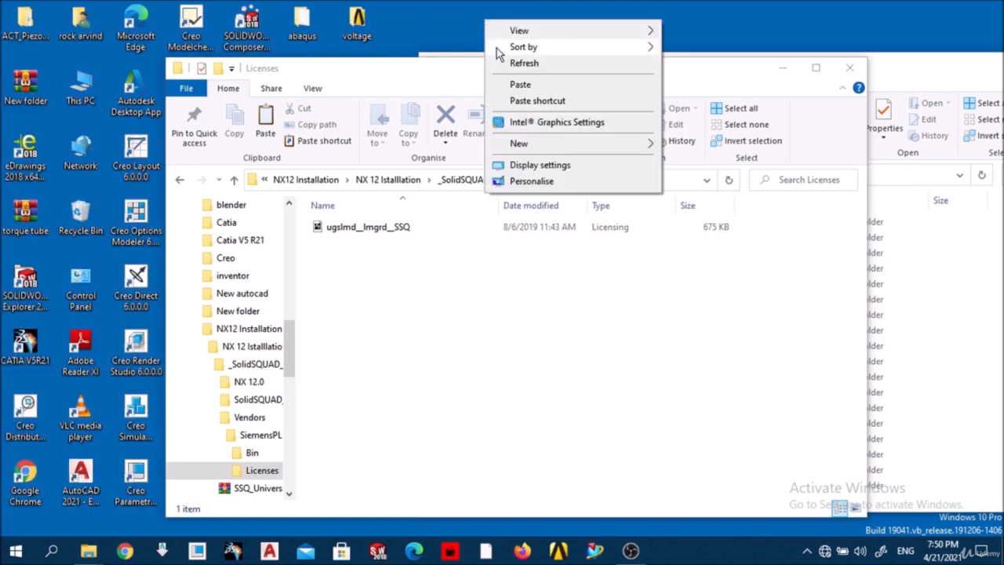
left_click(502, 61)
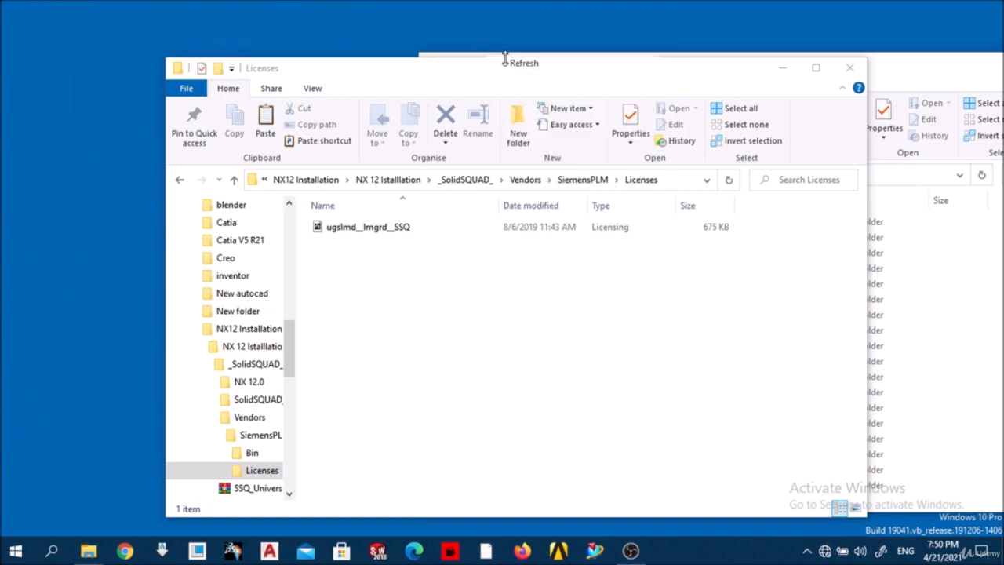
- Go back up from Licenses to NX12 Installation and reopen its NX 12 Istalllation subfolder
left_click(586, 179)
left_click(521, 179)
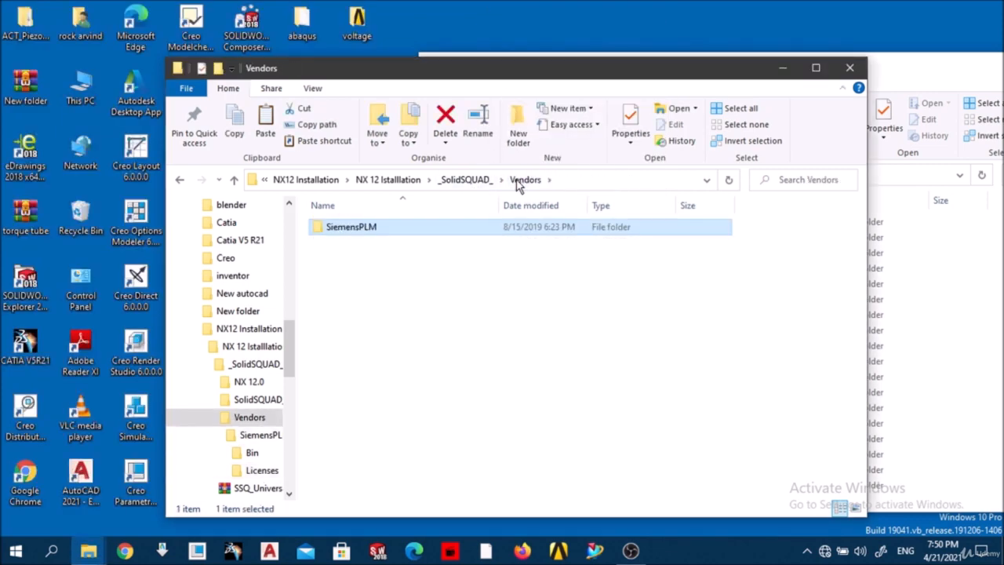
left_click(467, 180)
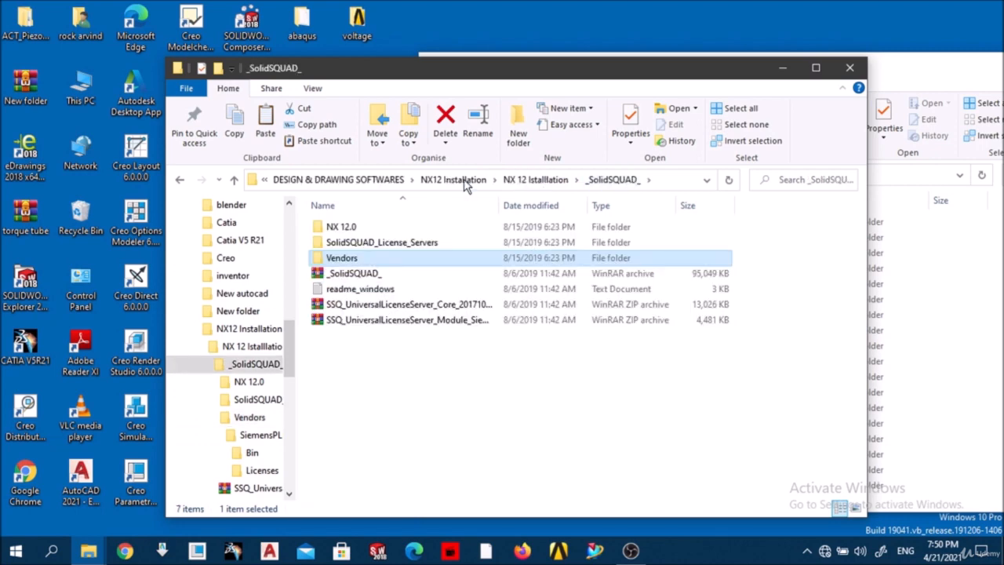
left_click(445, 179)
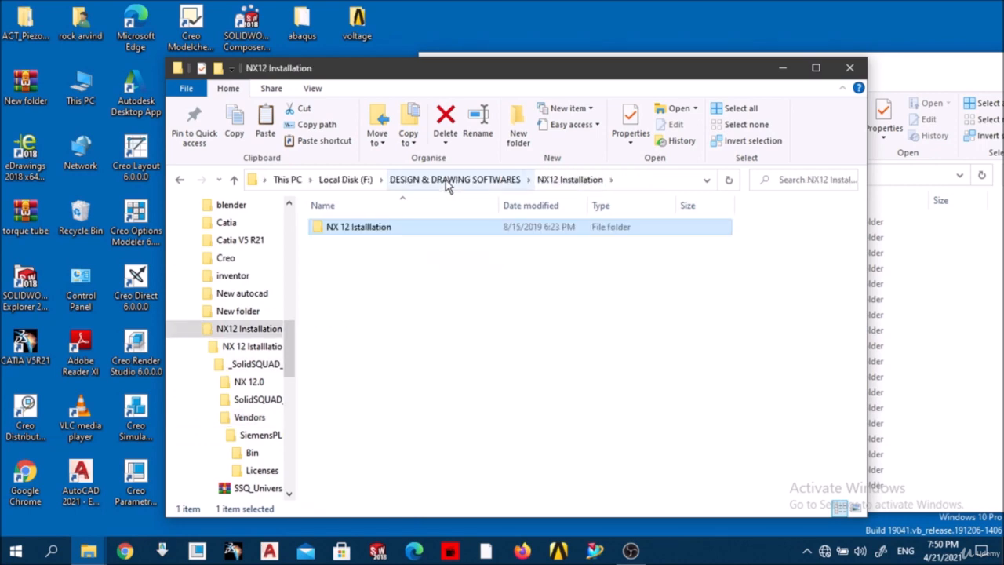
double_click(418, 230)
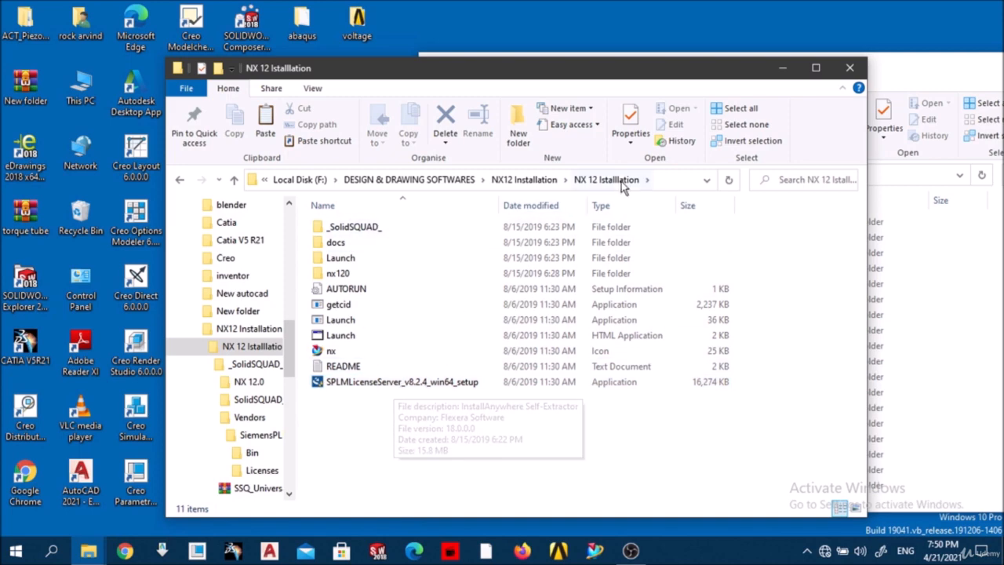
- Try to install the Siemens PLM License Server in English with SPLMLicenseServer_v8.2.4_win64_setup, then close the installer
double_click(399, 386)
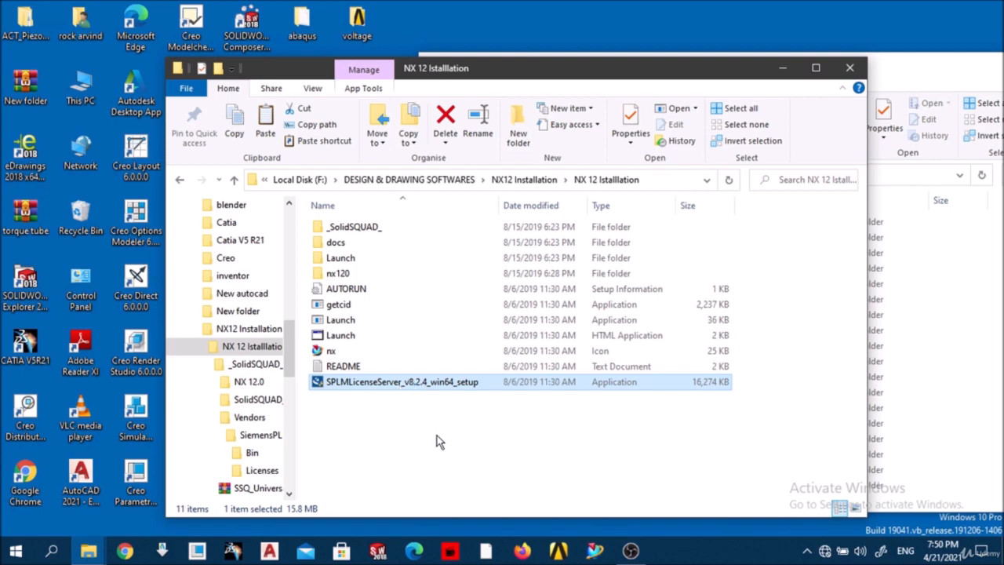
left_click(640, 486)
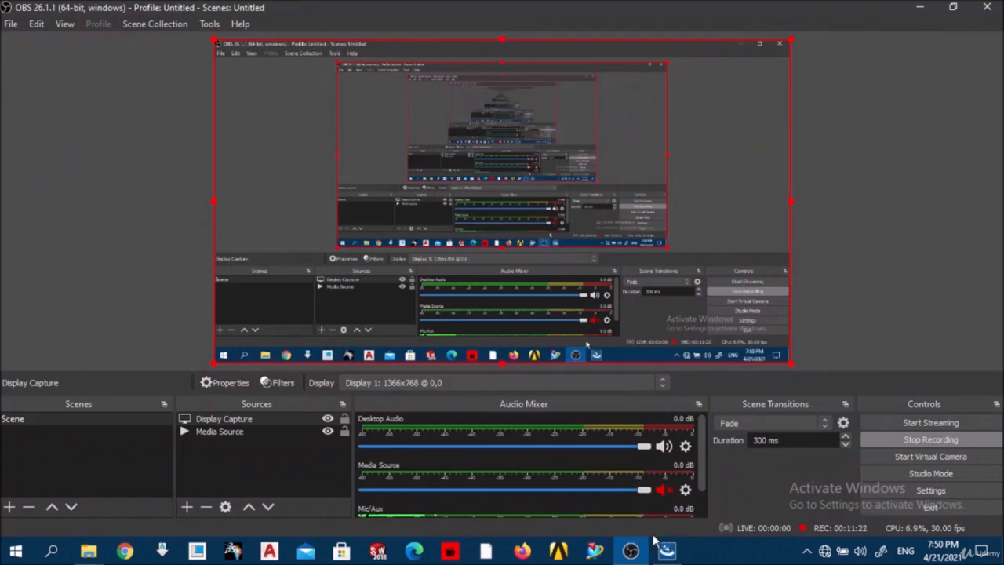
left_click(669, 551)
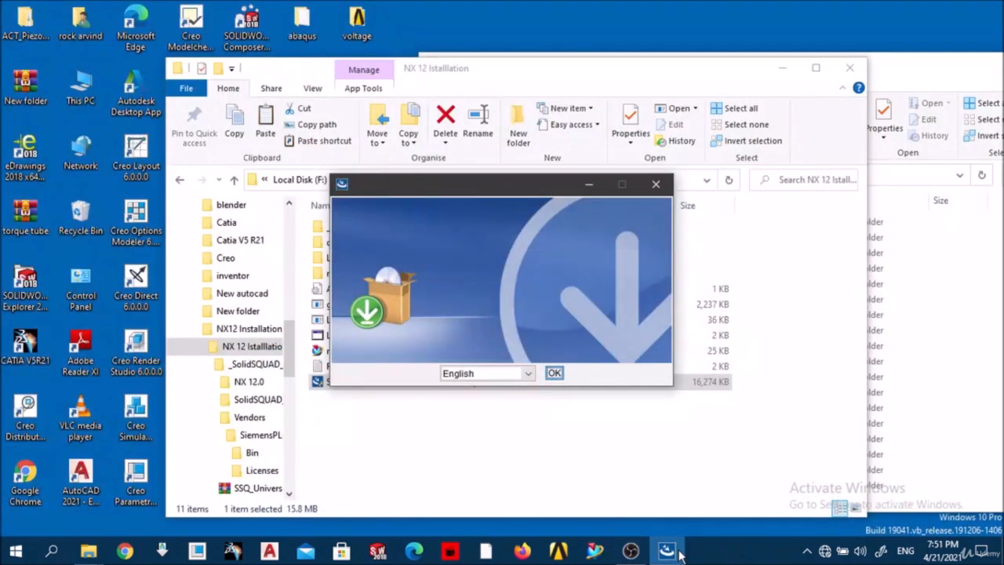
left_click(556, 373)
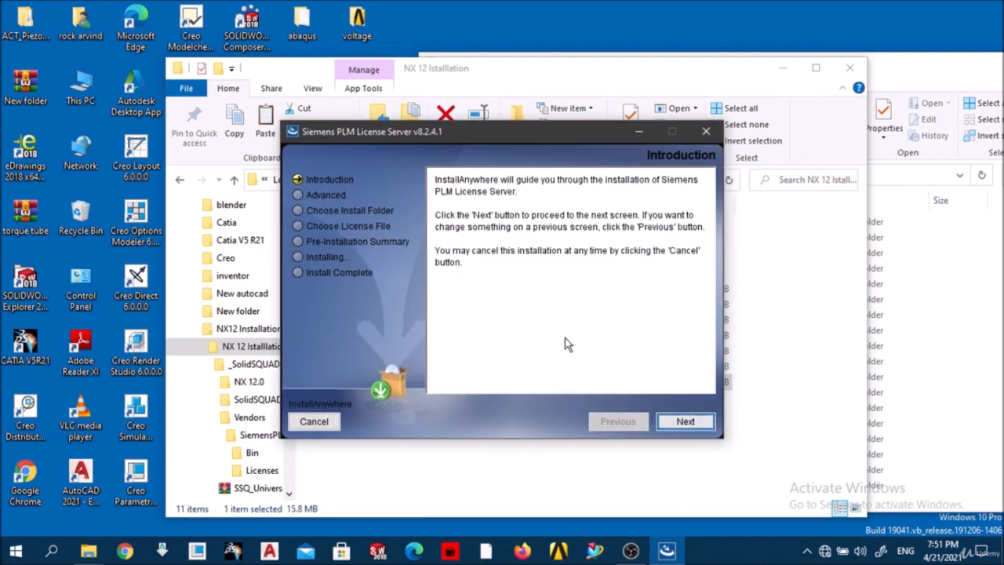
left_click(697, 422)
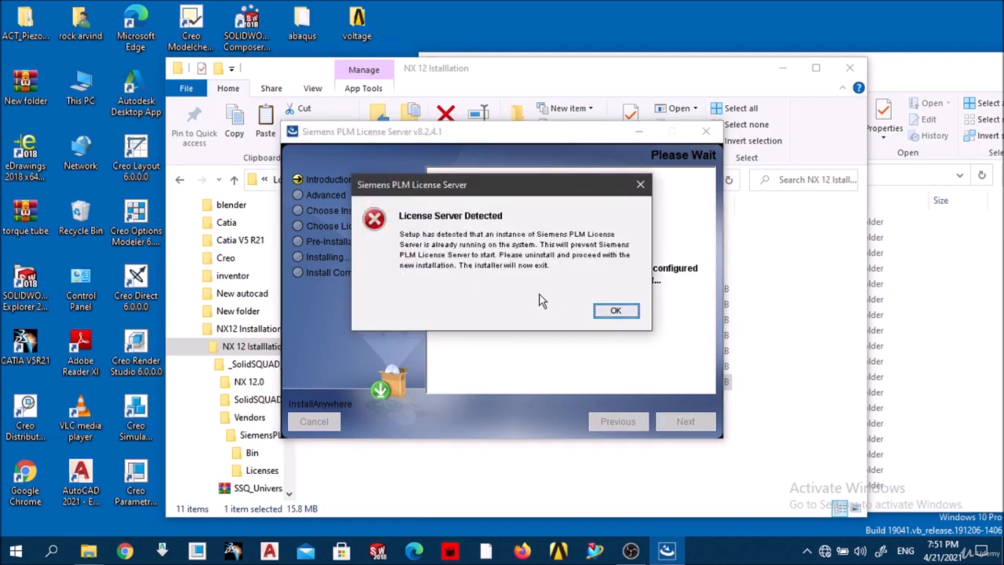
left_click(606, 311)
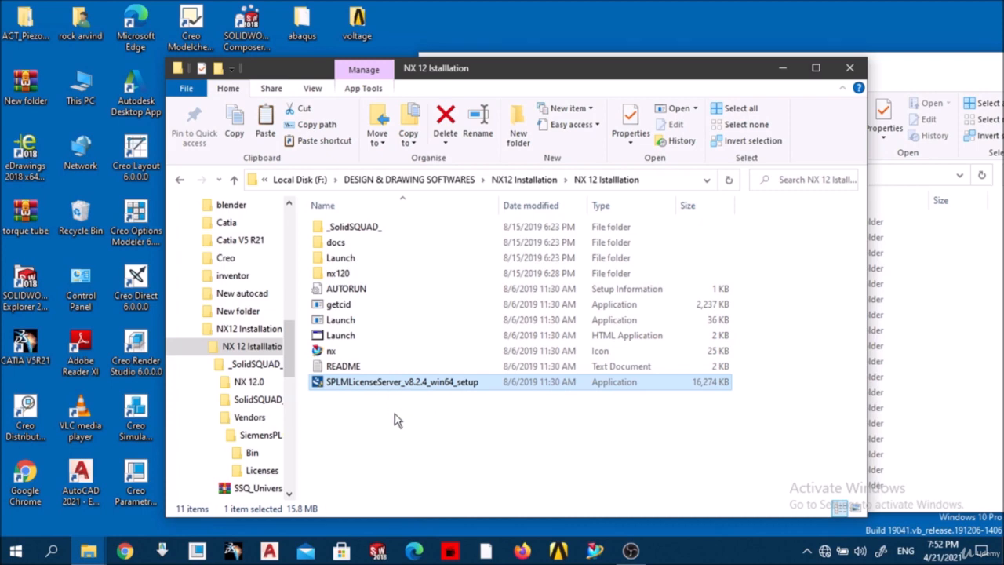
left_click(567, 31)
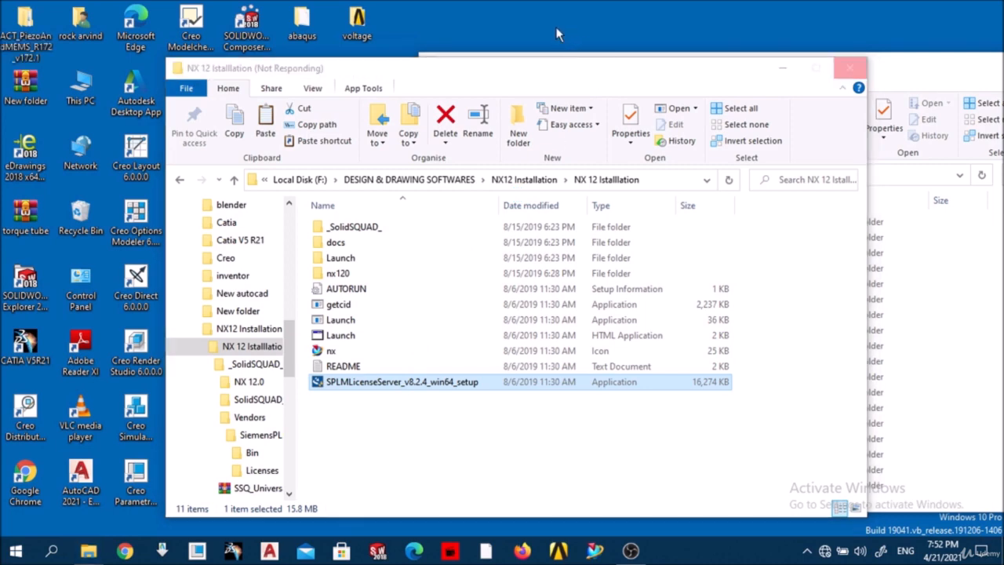
left_click_drag(536, 74, 515, 76)
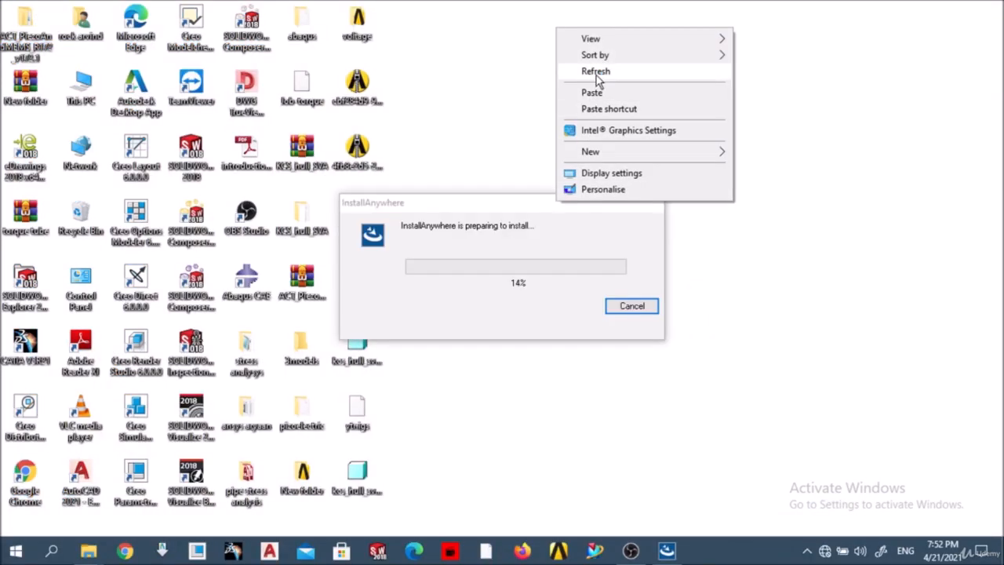
left_click(597, 76)
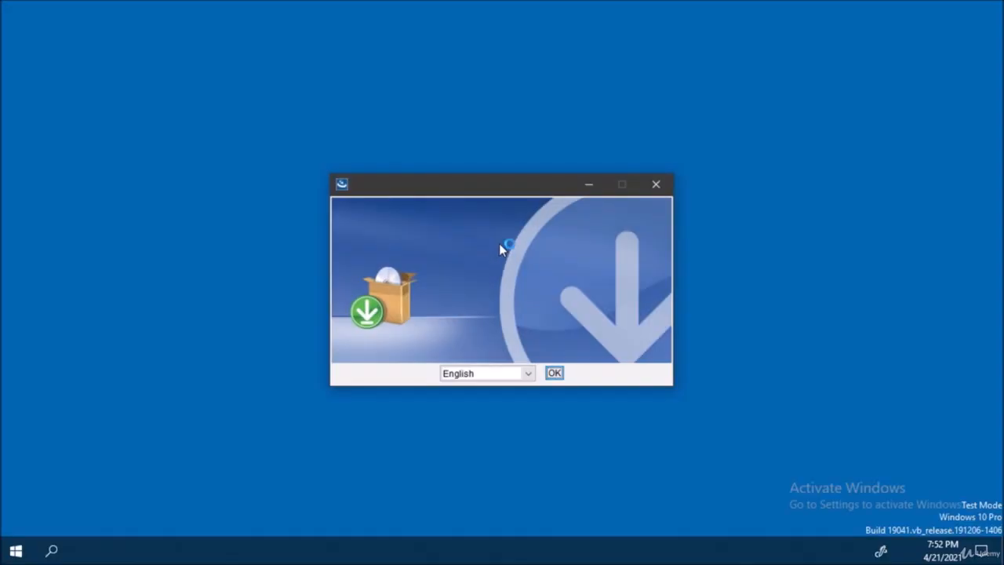
left_click_drag(495, 188, 503, 178)
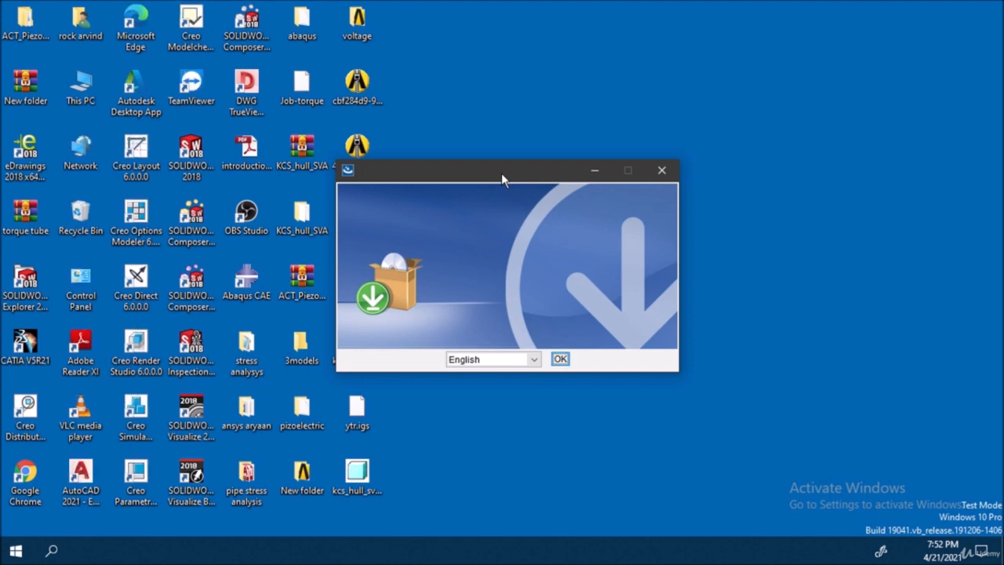
left_click(784, 172)
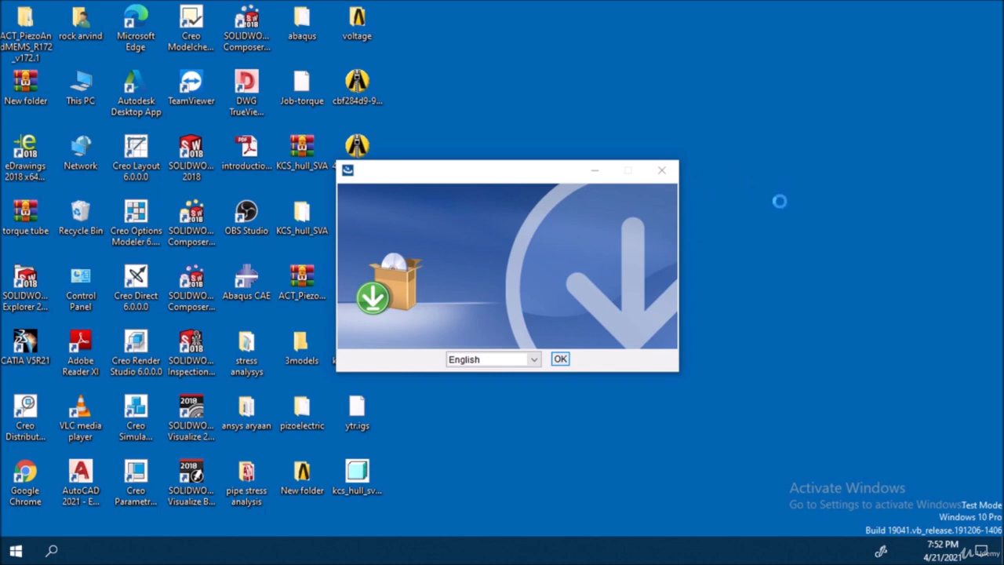
right_click(780, 174)
left_click(830, 221)
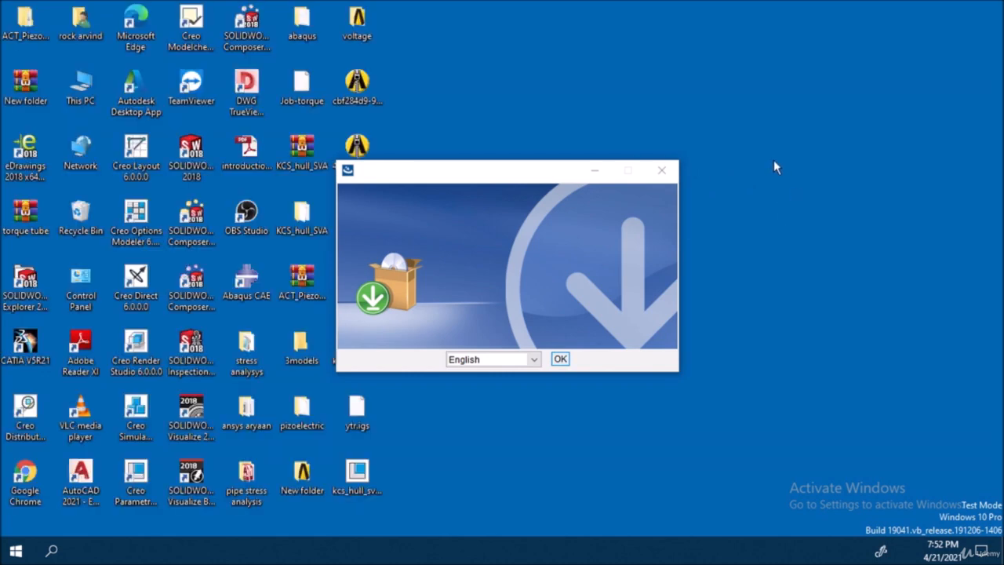
right_click(773, 162)
left_click(809, 208)
right_click(766, 160)
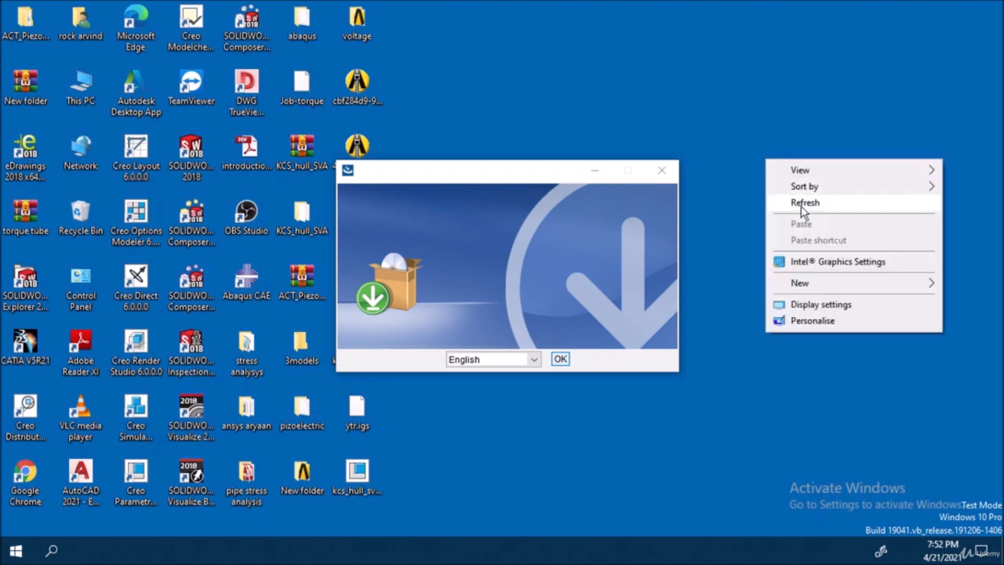
left_click(803, 210)
right_click(762, 154)
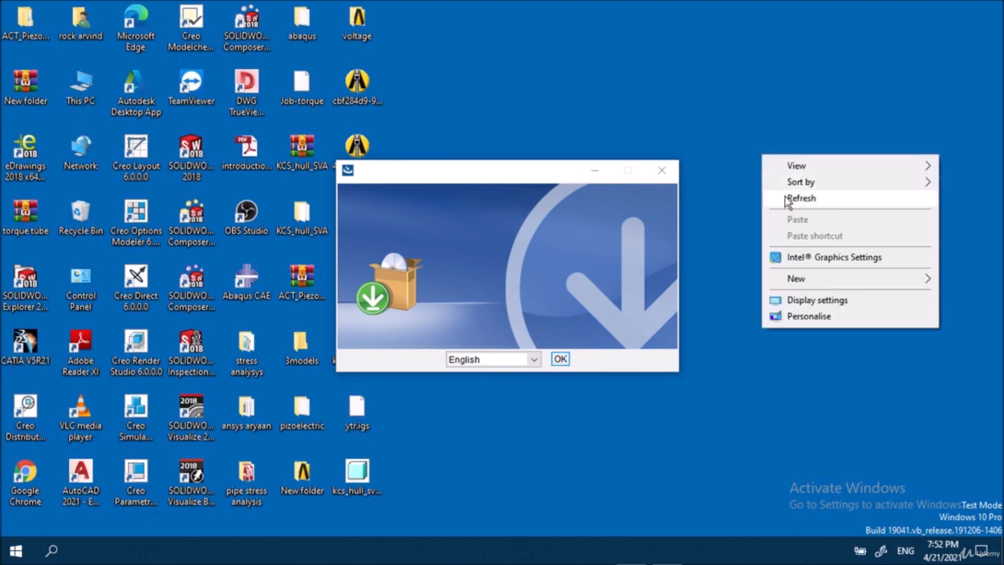
left_click(786, 201)
right_click(778, 194)
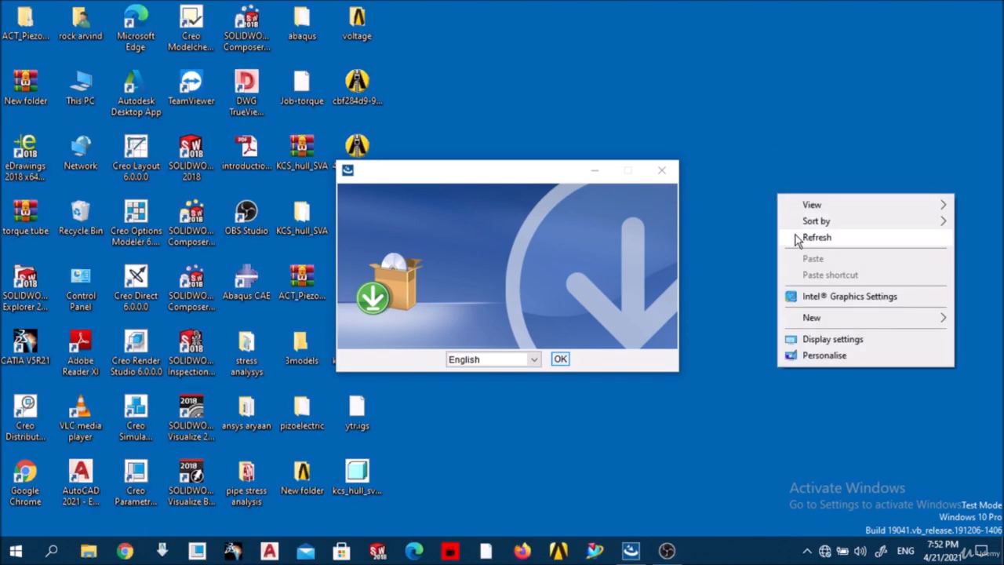
left_click(807, 237)
mouse_move(667, 551)
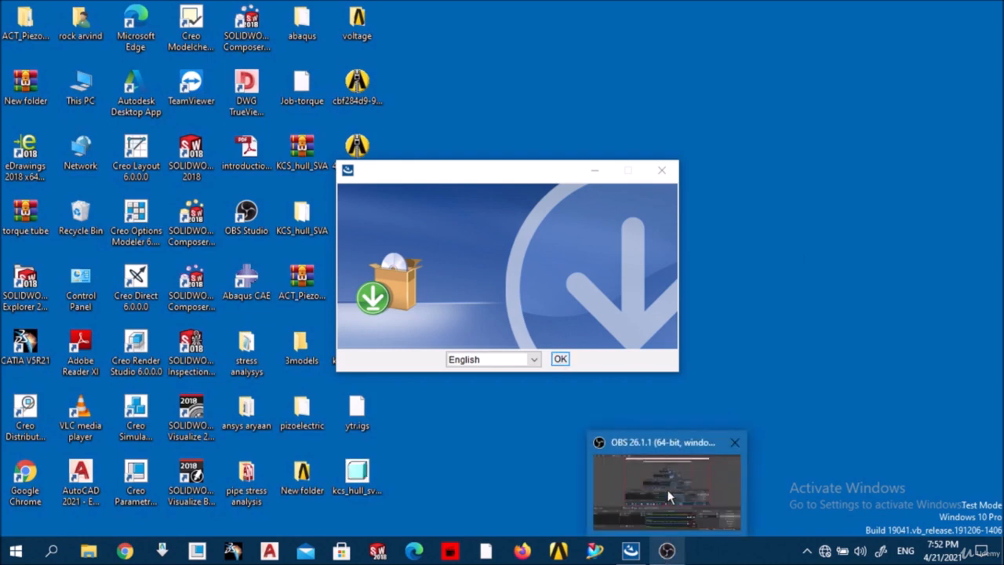
left_click(668, 489)
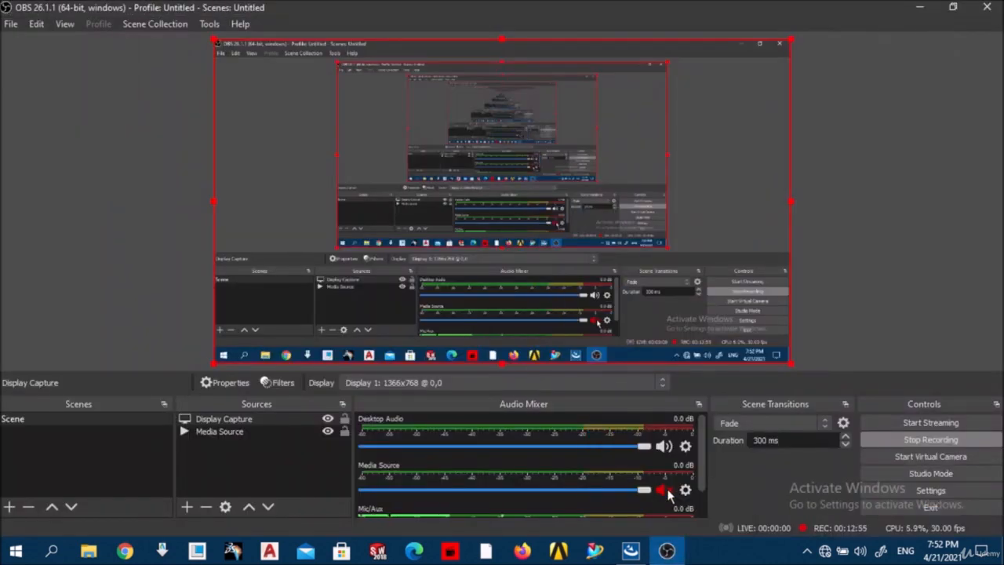
left_click(666, 551)
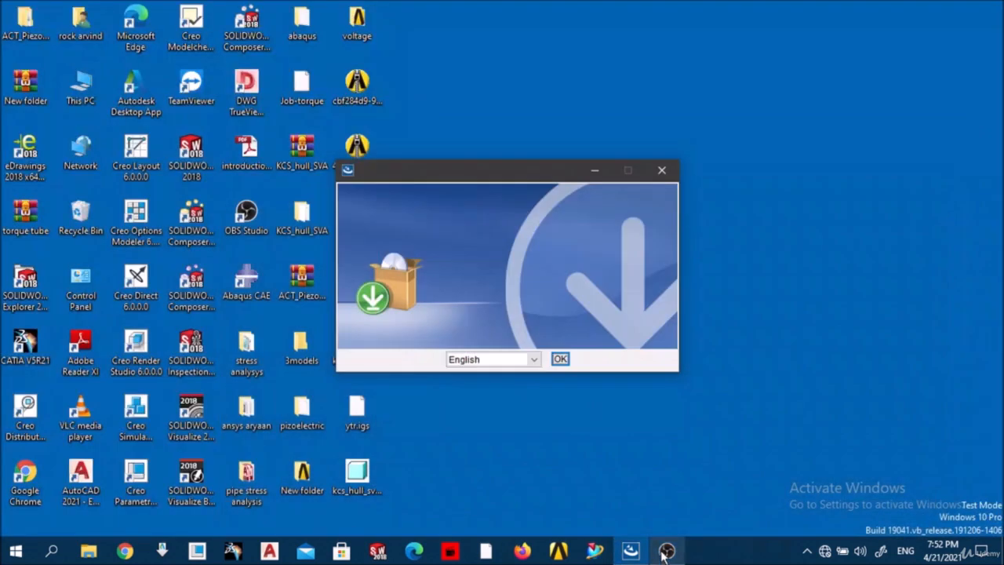
- Try to run the Siemens PLM License Server v8.2.4.1 setup in English past its introduction page, and exit the installer
left_click(560, 360)
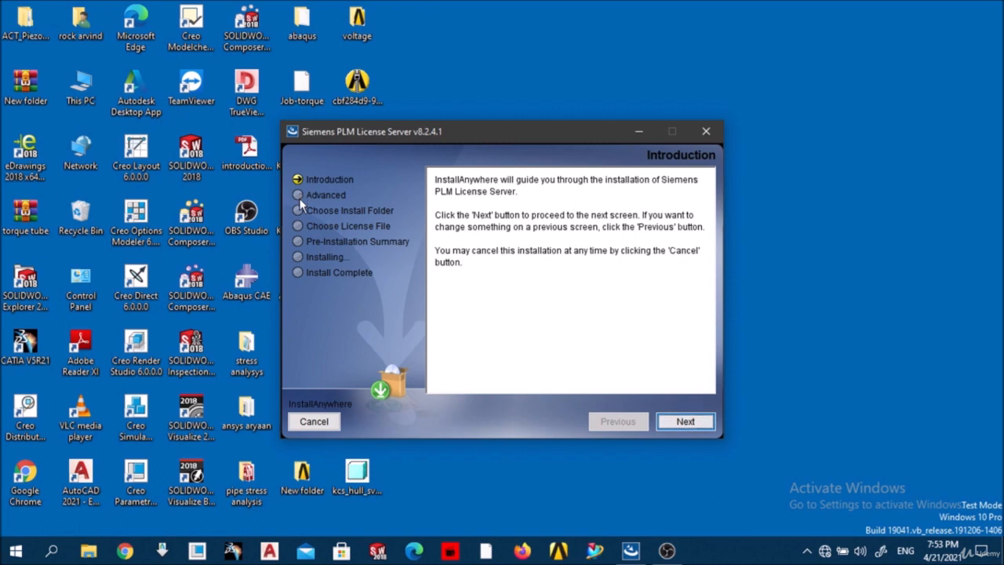
left_click(686, 422)
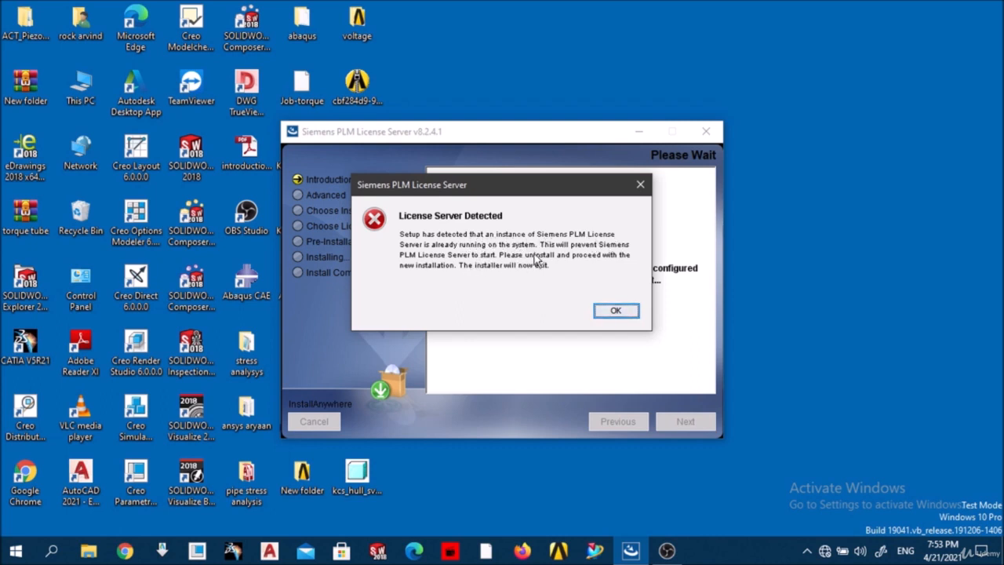
left_click(615, 312)
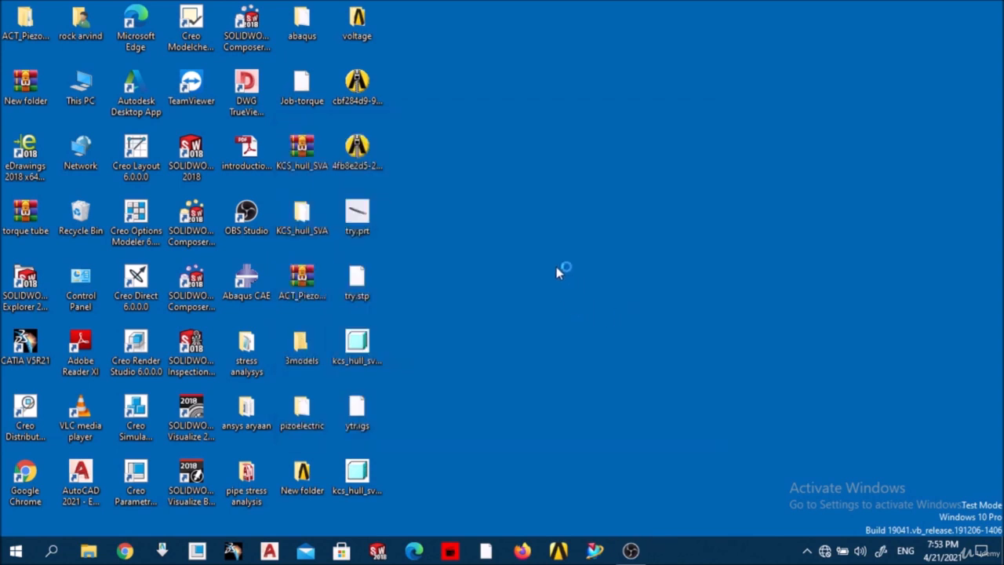
right_click(552, 233)
left_click(605, 278)
right_click(529, 213)
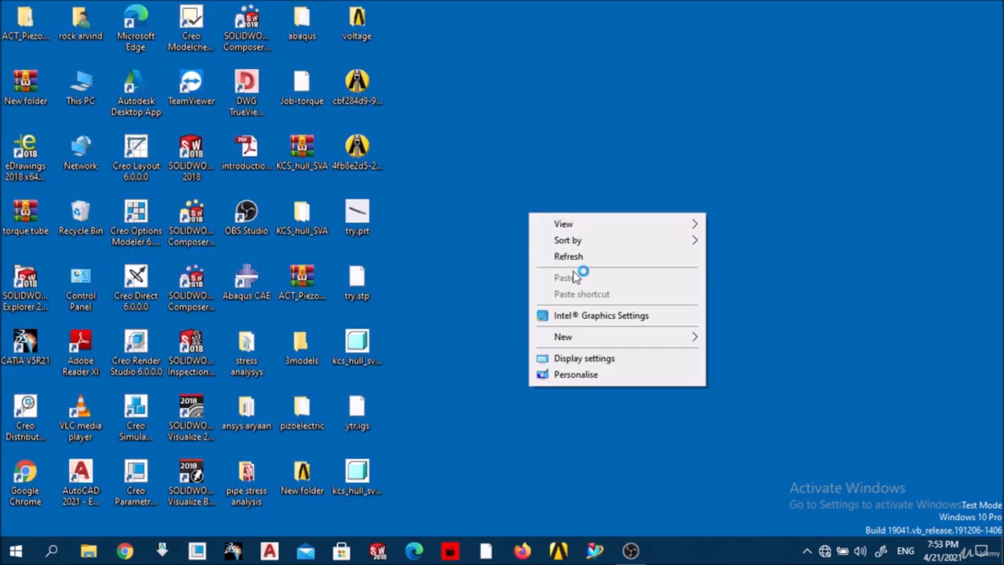
left_click(576, 257)
right_click(548, 245)
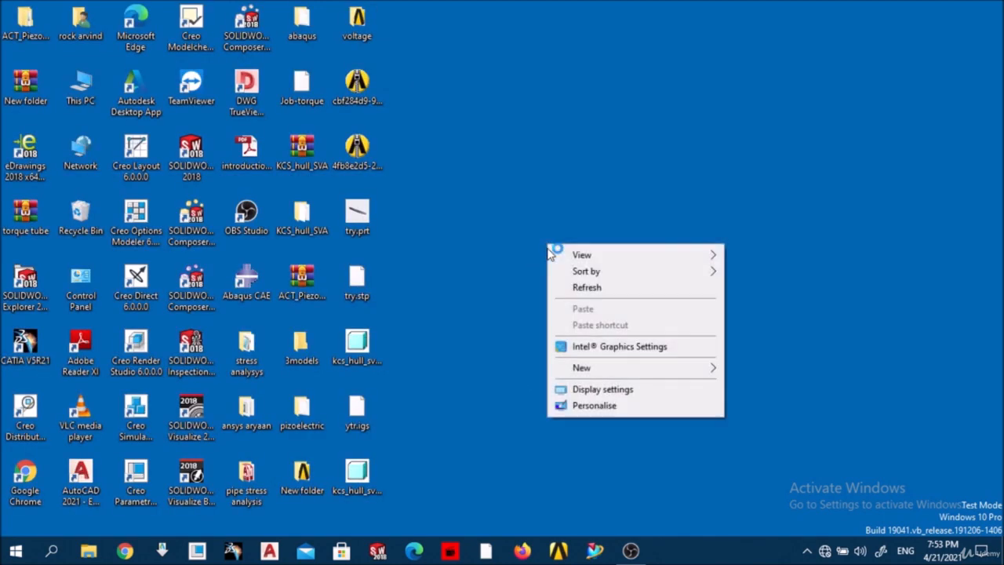
left_click(586, 288)
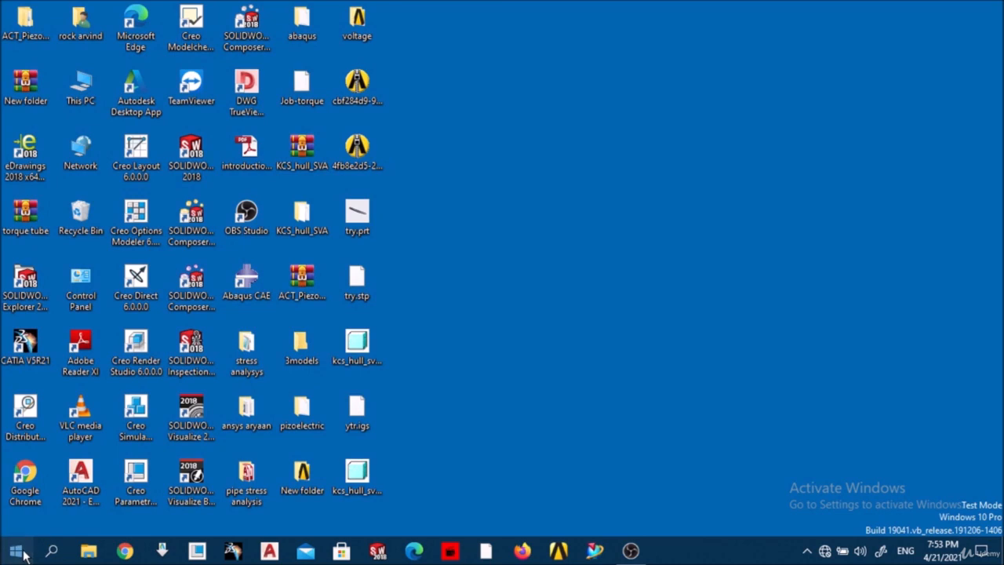
- Find the Siemens NX 12.0 program group among all installed apps and launch NX 12.0 from it
left_click(16, 552)
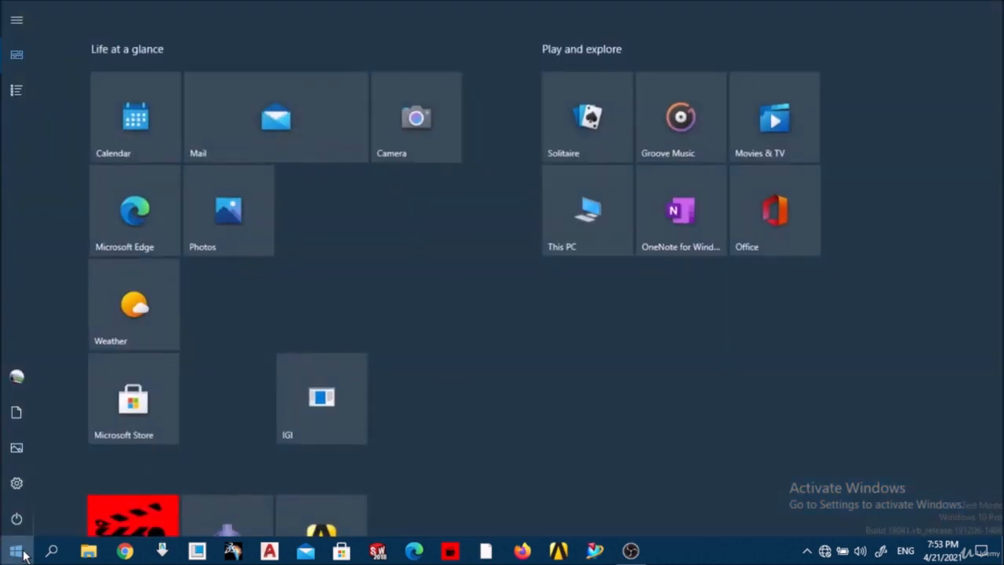
left_click(19, 92)
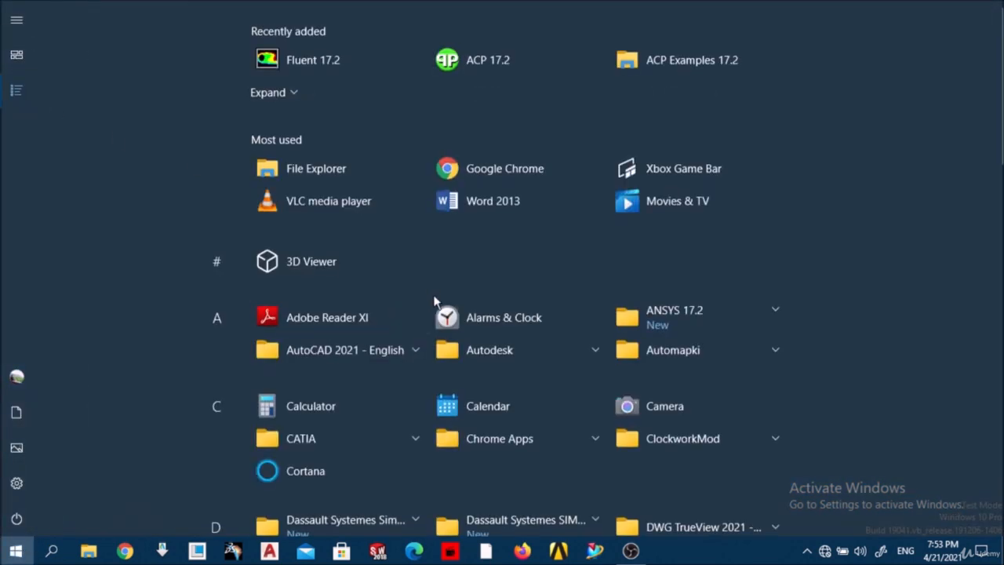
scroll(495, 369, "down", 2)
scroll(494, 369, "down", 5)
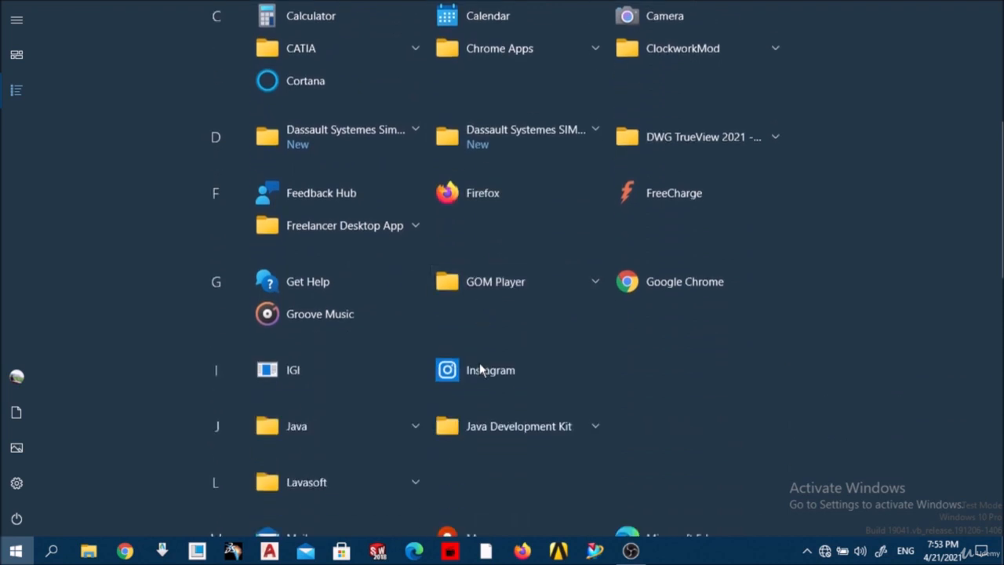
scroll(480, 369, "down", 5)
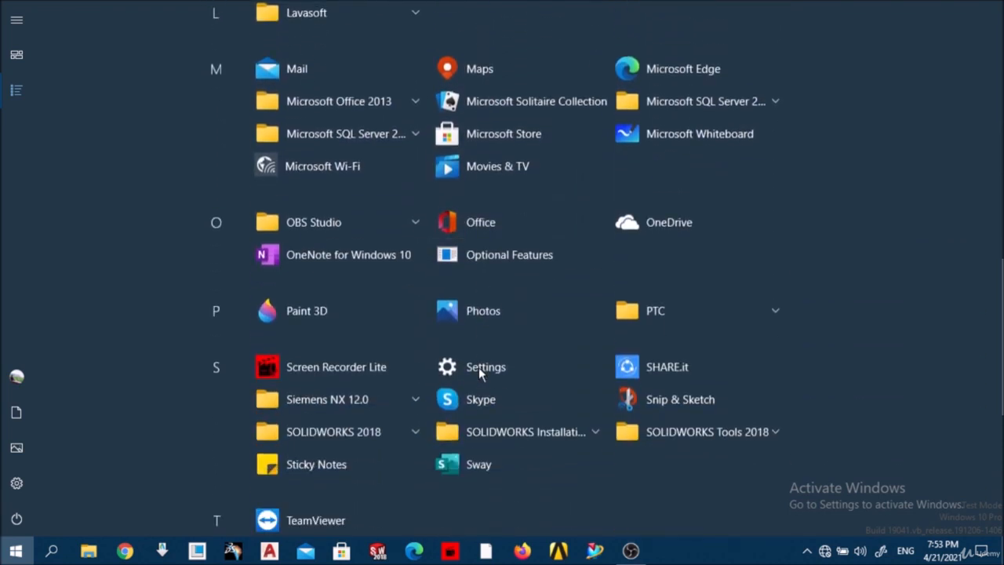
left_click(415, 291)
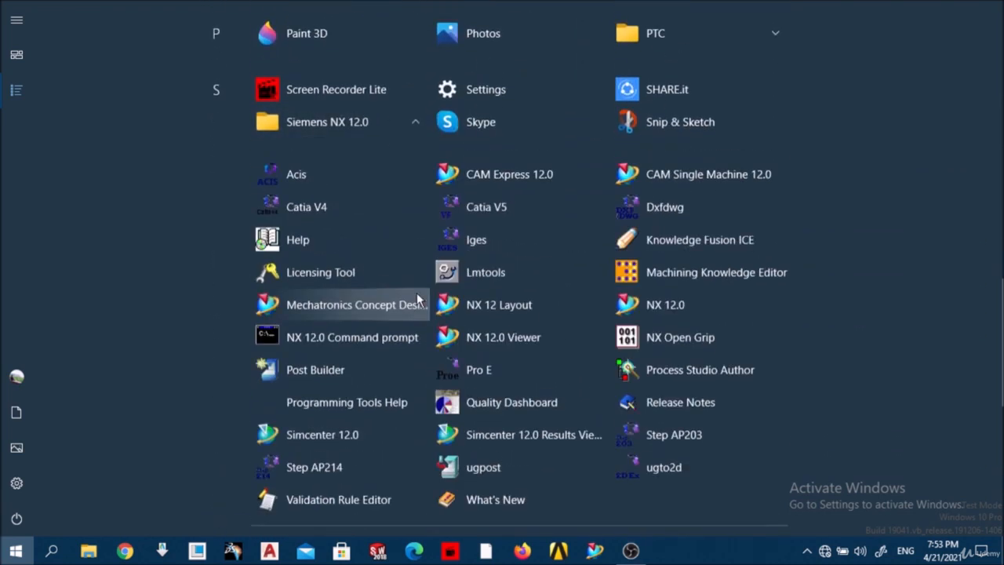
left_click(678, 311)
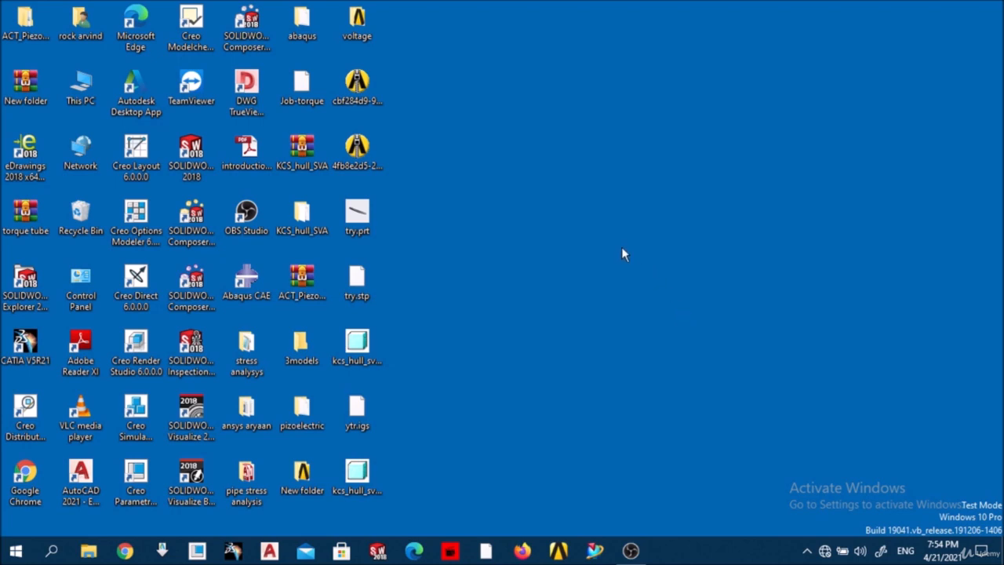
right_click(621, 247)
left_click(656, 289)
right_click(617, 221)
left_click(655, 269)
right_click(601, 226)
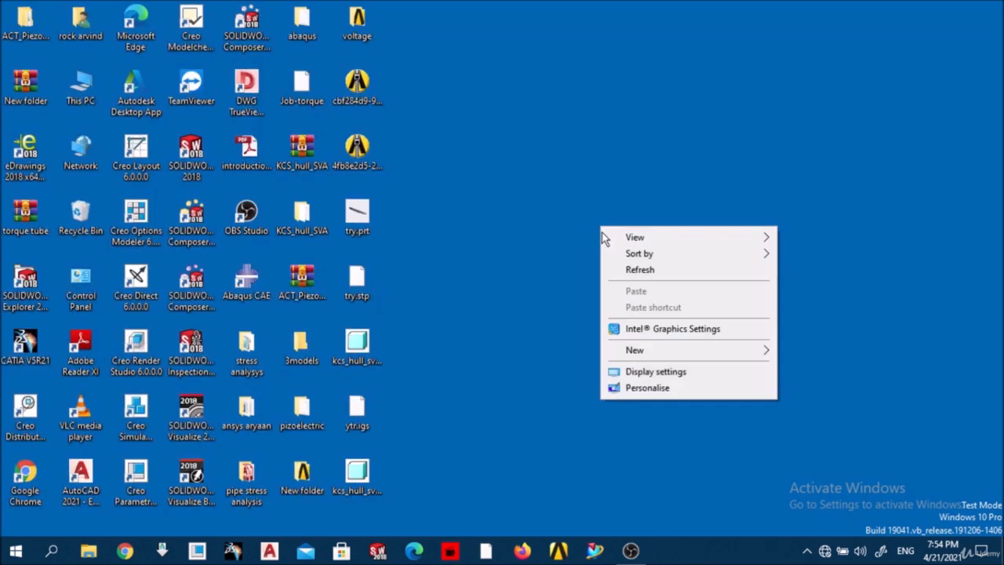
left_click(648, 270)
right_click(627, 213)
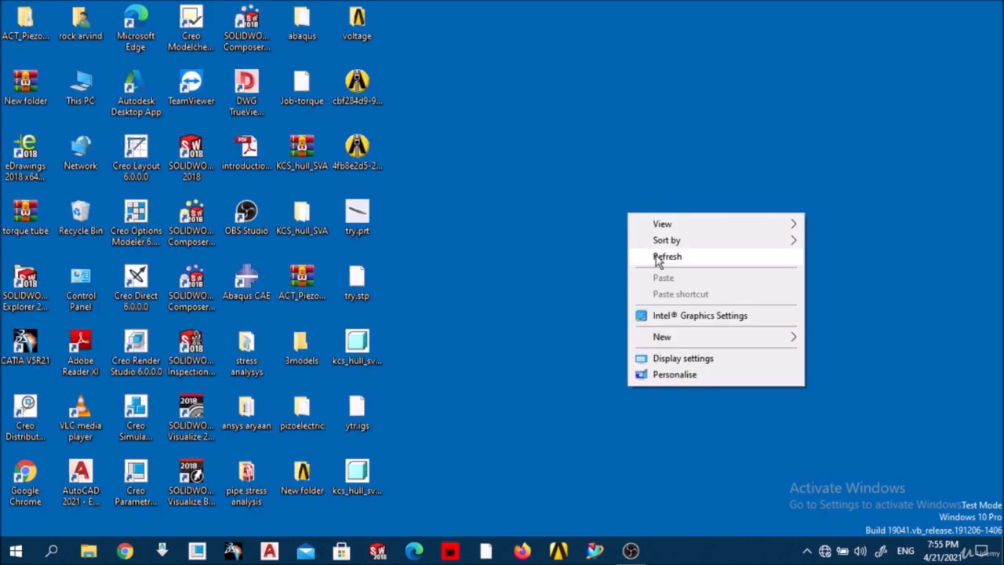
left_click(659, 259)
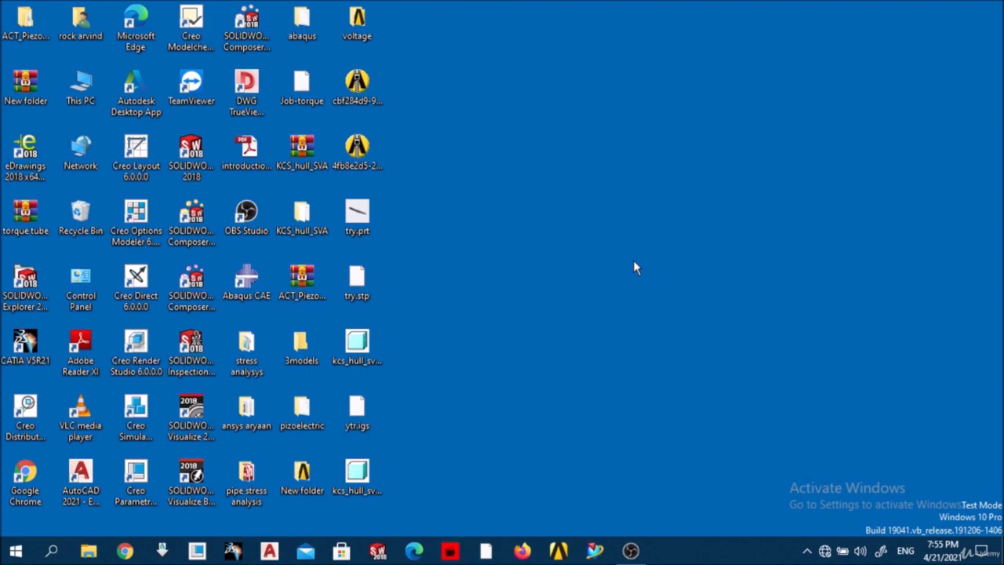
left_click(28, 552)
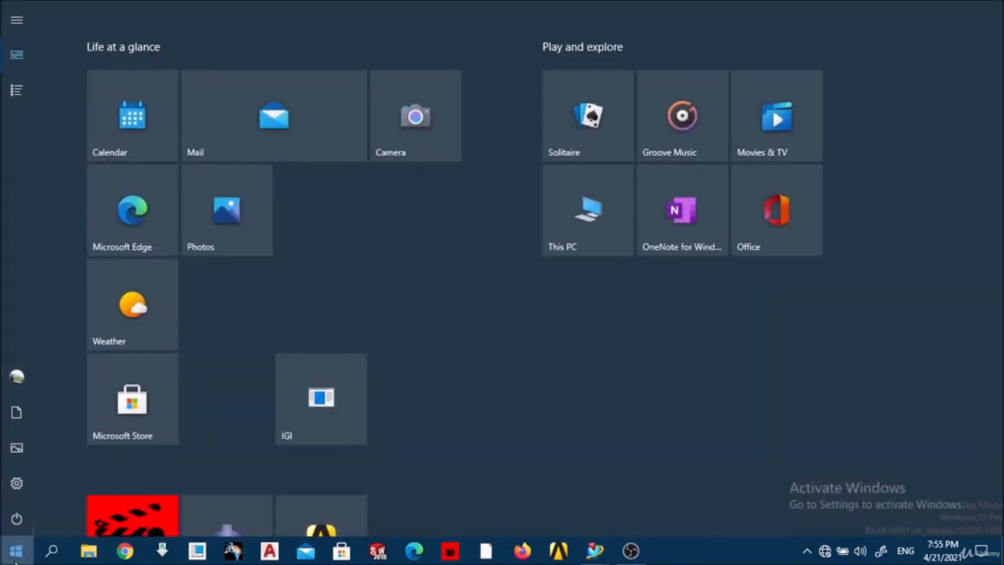
left_click(23, 552)
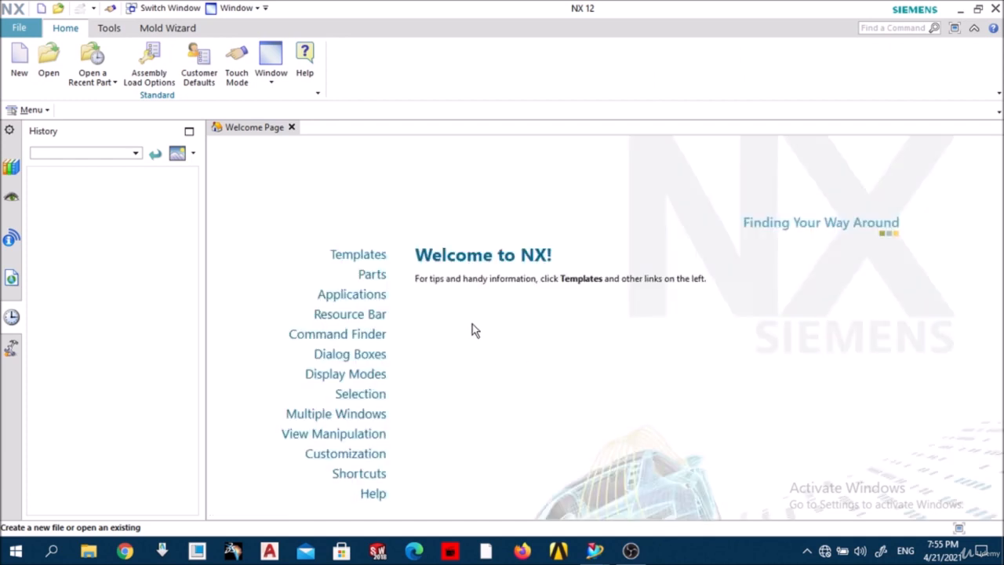
- Create a new part from the Model template in millimeters, named model1.prt in C:\Program Files\Siemens\NX 12.0\UGII
left_click(21, 71)
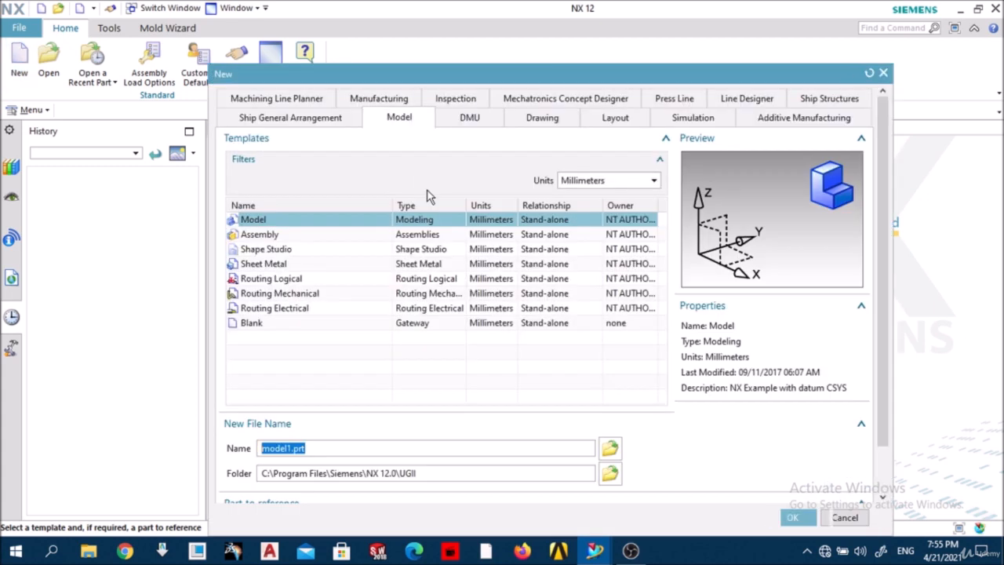
left_click(816, 518)
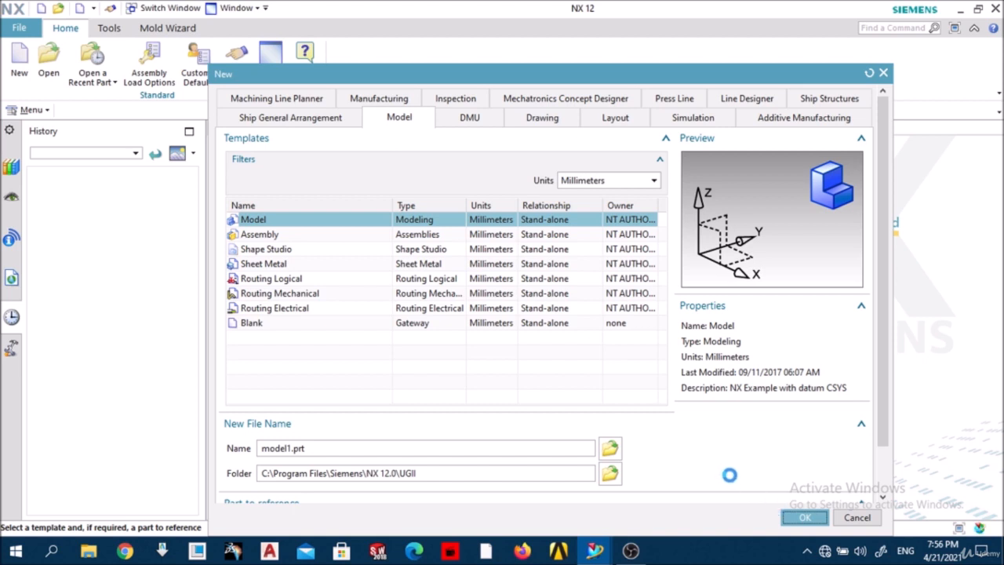
left_click(633, 552)
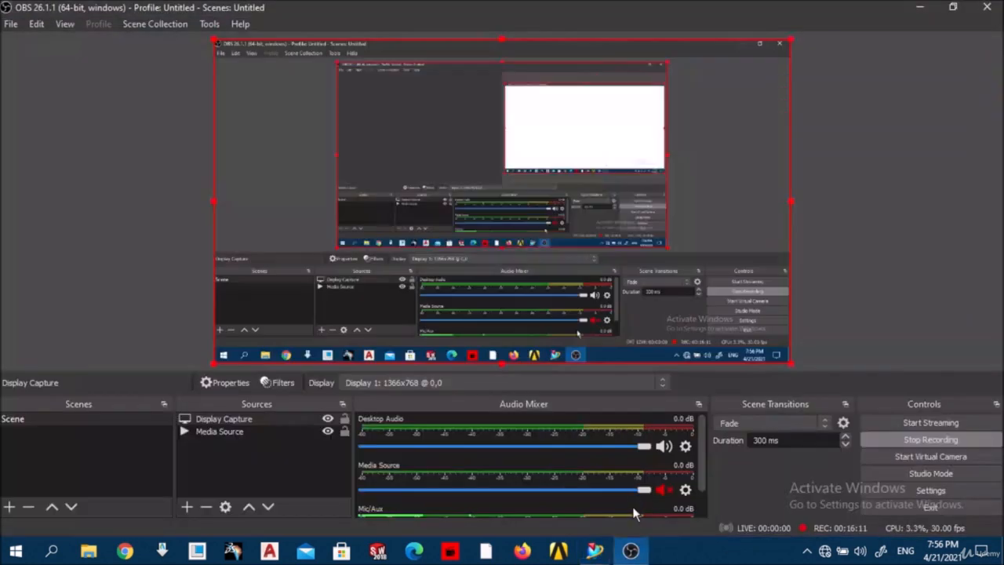
left_click(632, 551)
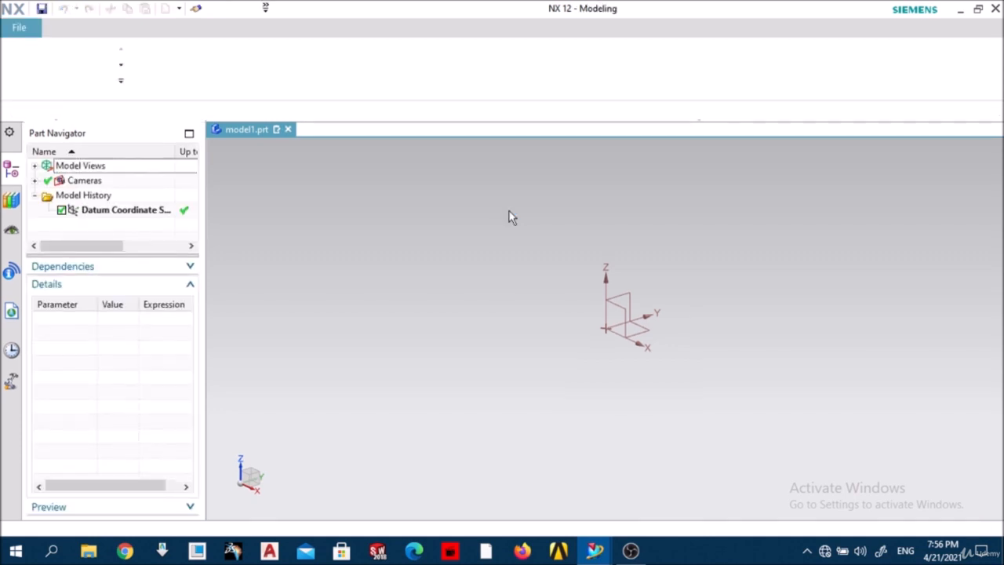
- Examine the datum coordinate system of model1.prt from several viewing directions
middle_click_drag(594, 295, 640, 337)
middle_click_drag(594, 341, 492, 413)
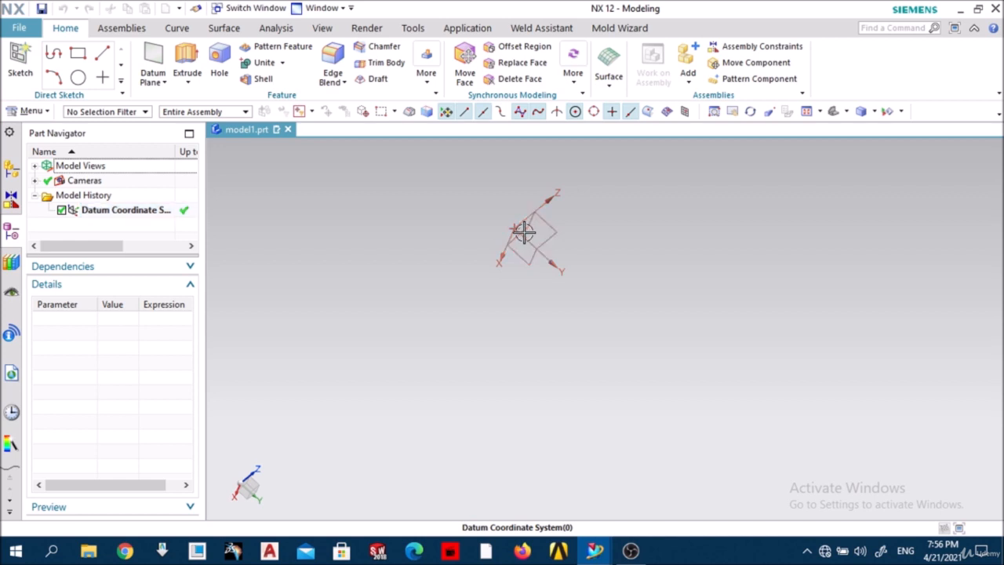
middle_click_drag(523, 230, 491, 208)
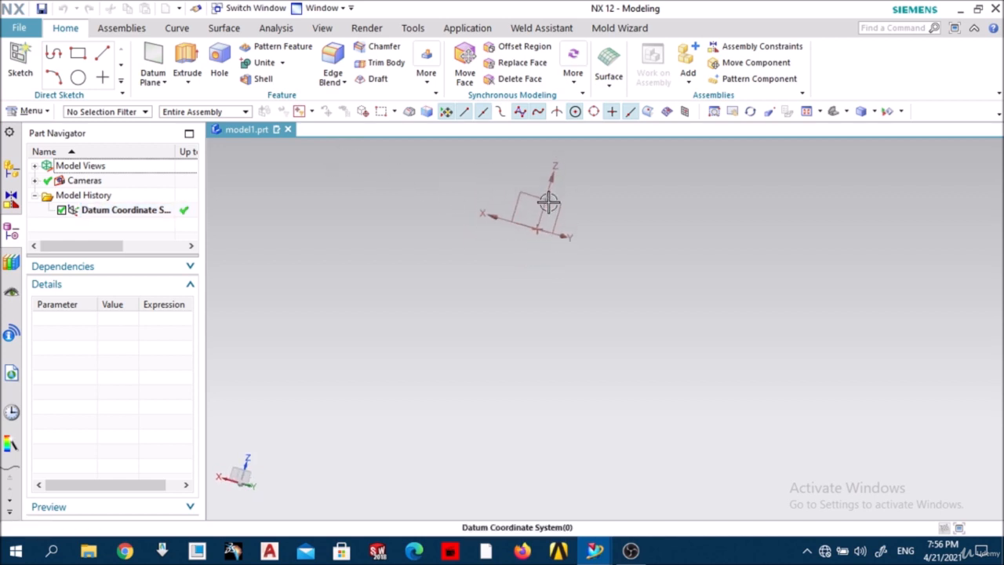
middle_click_drag(549, 201, 502, 238)
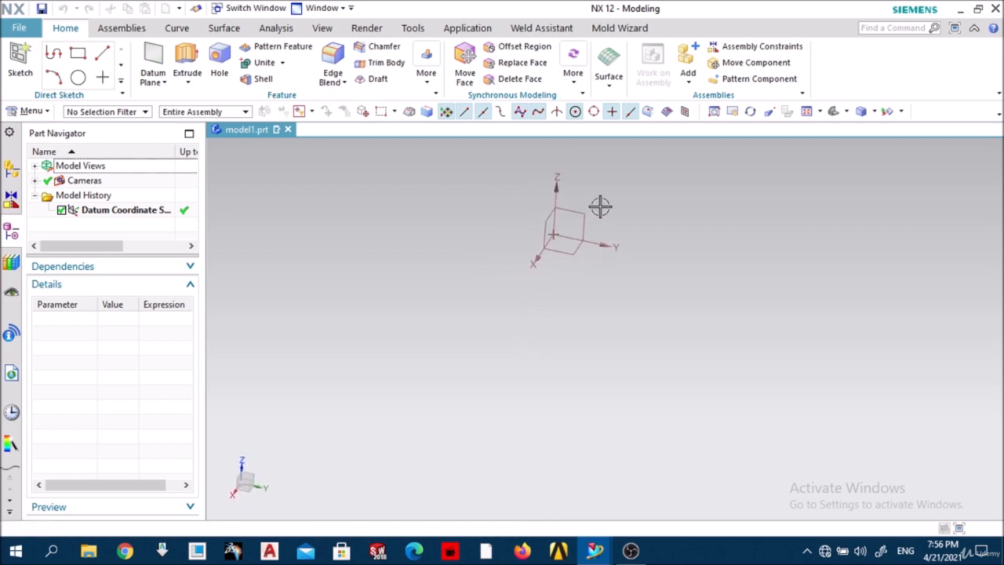
mouse_move(568, 227)
middle_mouse_down("shift")
mouse_move(581, 221)
mouse_move(572, 262)
mouse_move(578, 243)
middle_mouse_up("shift")
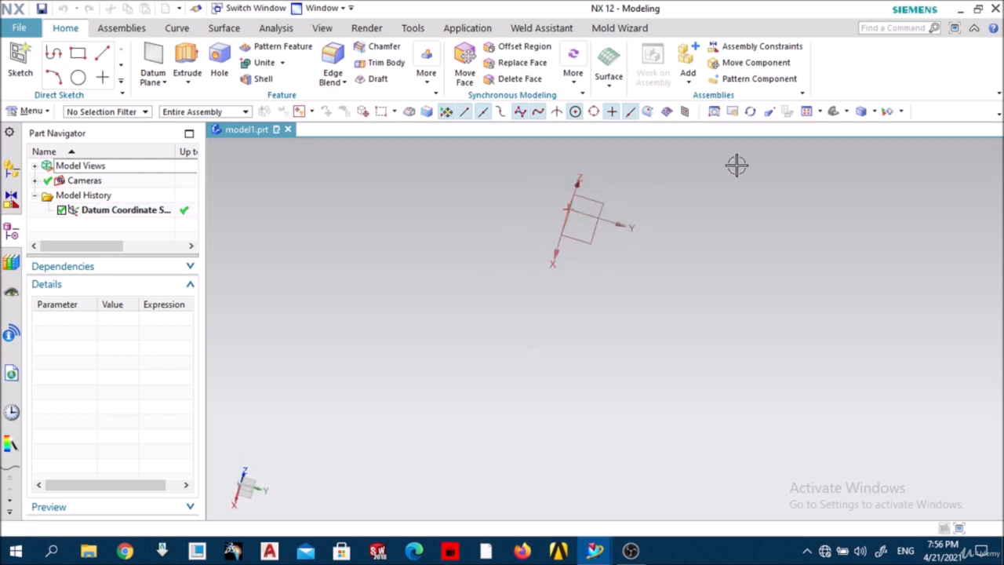